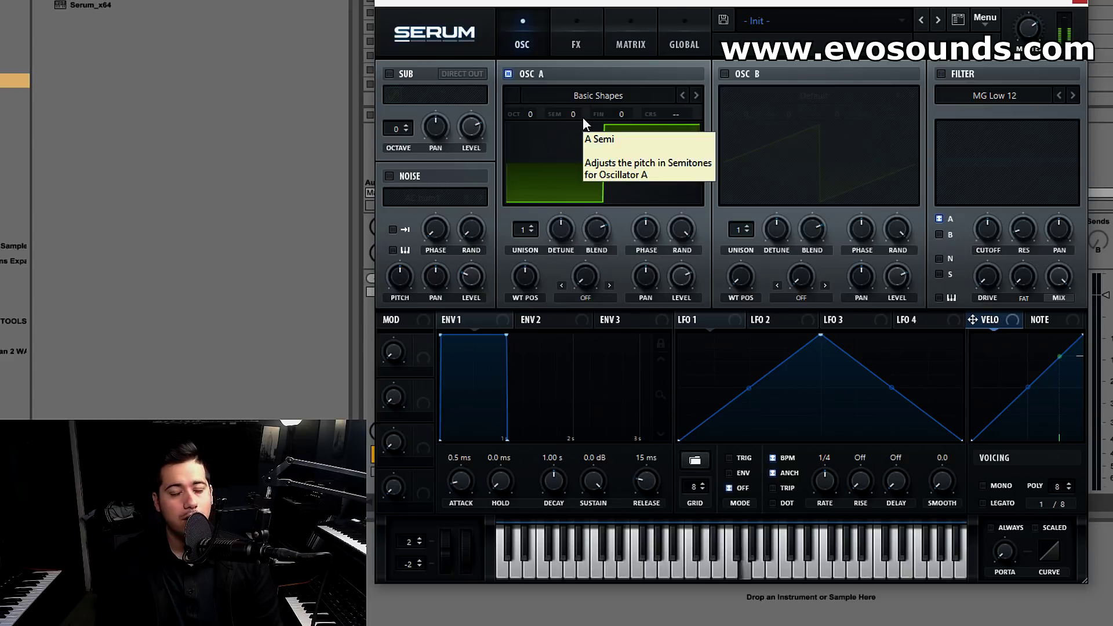
Step: Enable the Mono and Legato voicing options
{"action": "left_click", "coordinate": [1011, 486]}
{"action": "left_click", "coordinate": [1008, 502]}
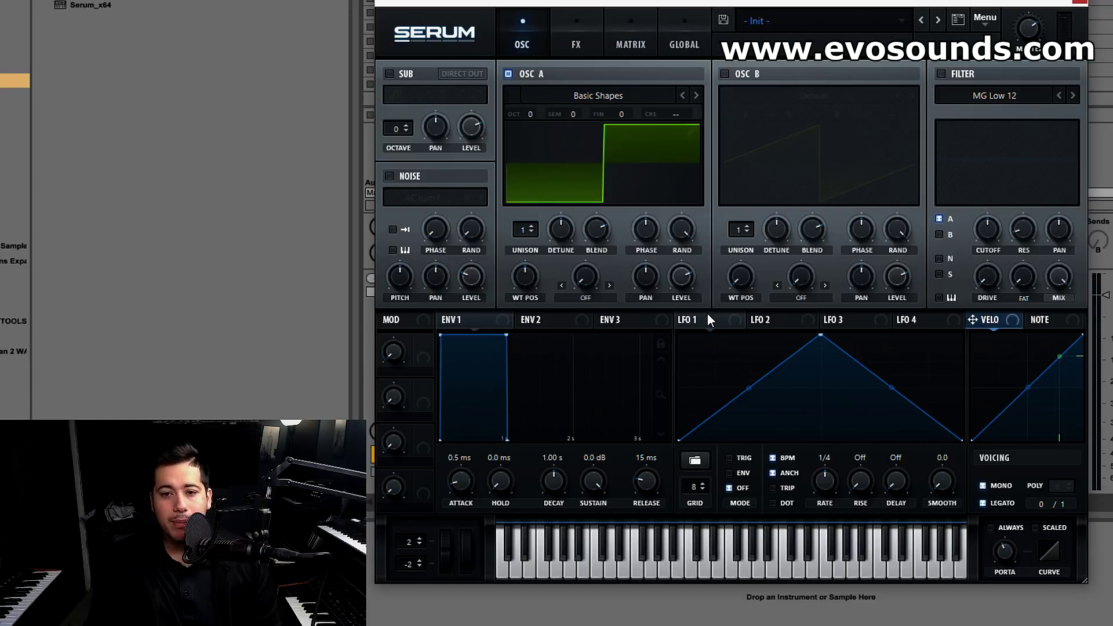
Step: Assign LFO 1 to oscillator A's fine pitch, set the LFO rate to 1/64, and adjust the modulation depth
{"action": "left_click_drag", "start_coordinate": [710, 320], "coordinate": [741, 295]}
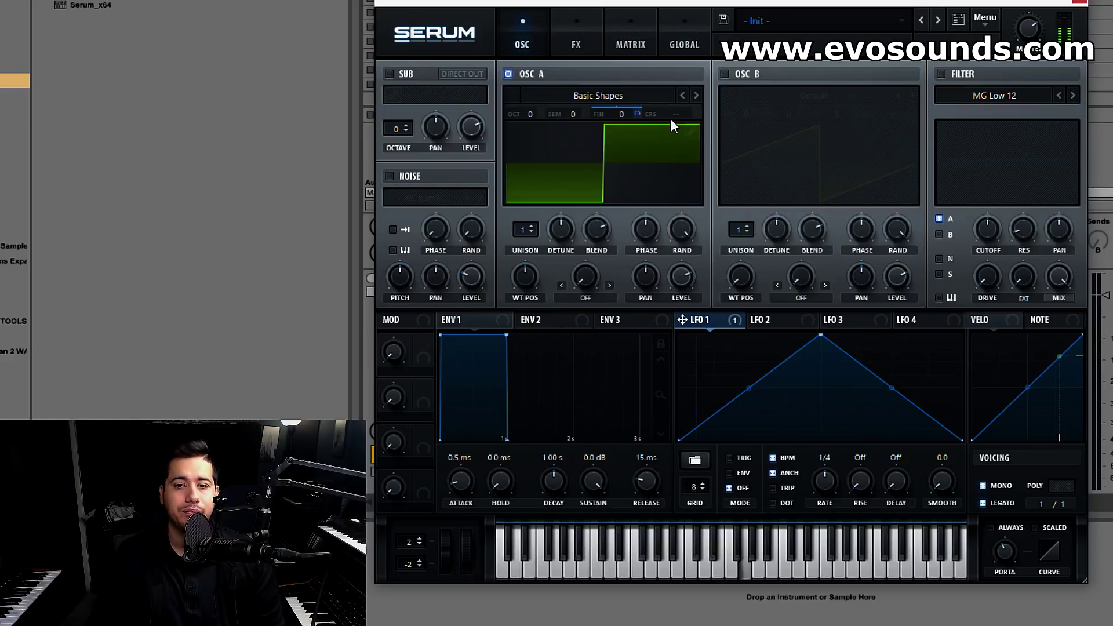
{"action": "left_click_drag", "start_coordinate": [854, 447], "coordinate": [857, 439]}
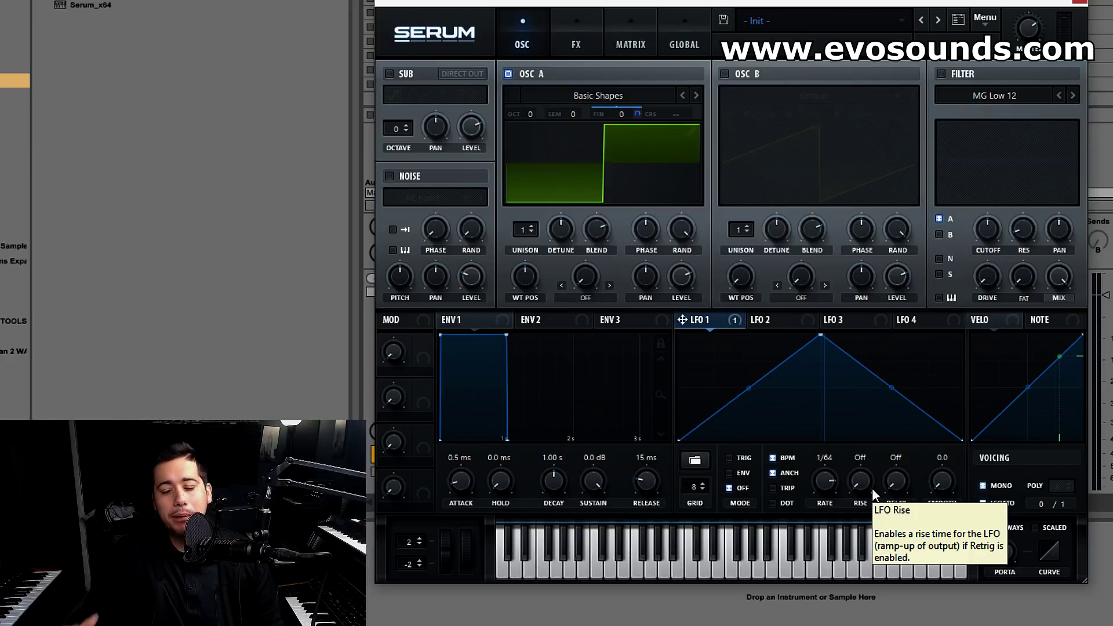
{"action": "left_click_drag", "start_coordinate": [829, 477], "coordinate": [829, 483]}
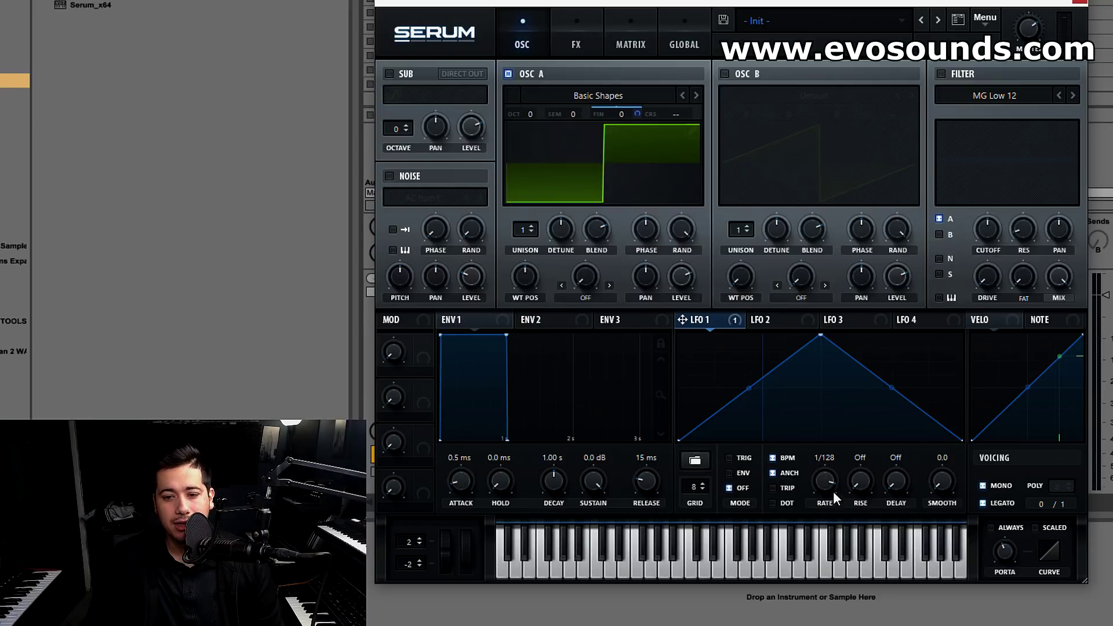
{"action": "scroll", "coordinate": [830, 496], "scroll_direction": "up", "scroll_amount": 1}
{"action": "left_click_drag", "start_coordinate": [635, 107], "coordinate": [643, 151]}
{"action": "mouse_move", "coordinate": [639, 109]}
{"action": "left_mouse_down"}
{"action": "mouse_move", "coordinate": [639, 132]}
{"action": "mouse_move", "coordinate": [639, 119]}
{"action": "left_mouse_up"}
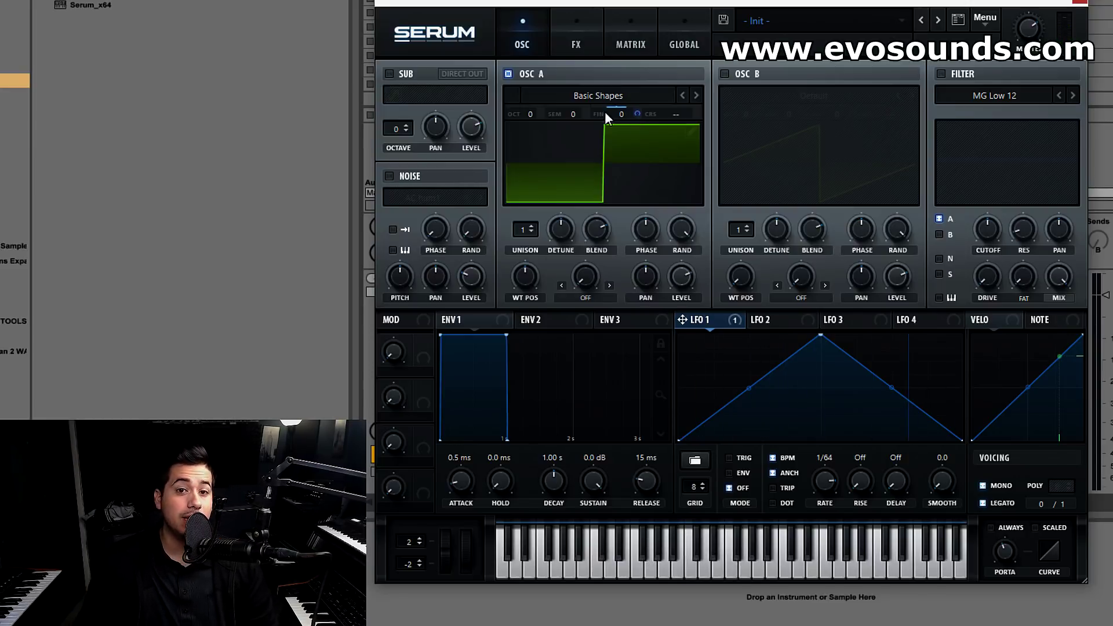
Step: Set envelope 3 to 0% sustain and 34 ms decay, and assign it to oscillator A's coarse pitch
{"action": "left_click", "coordinate": [630, 324]}
{"action": "left_click_drag", "start_coordinate": [606, 500], "coordinate": [605, 557]}
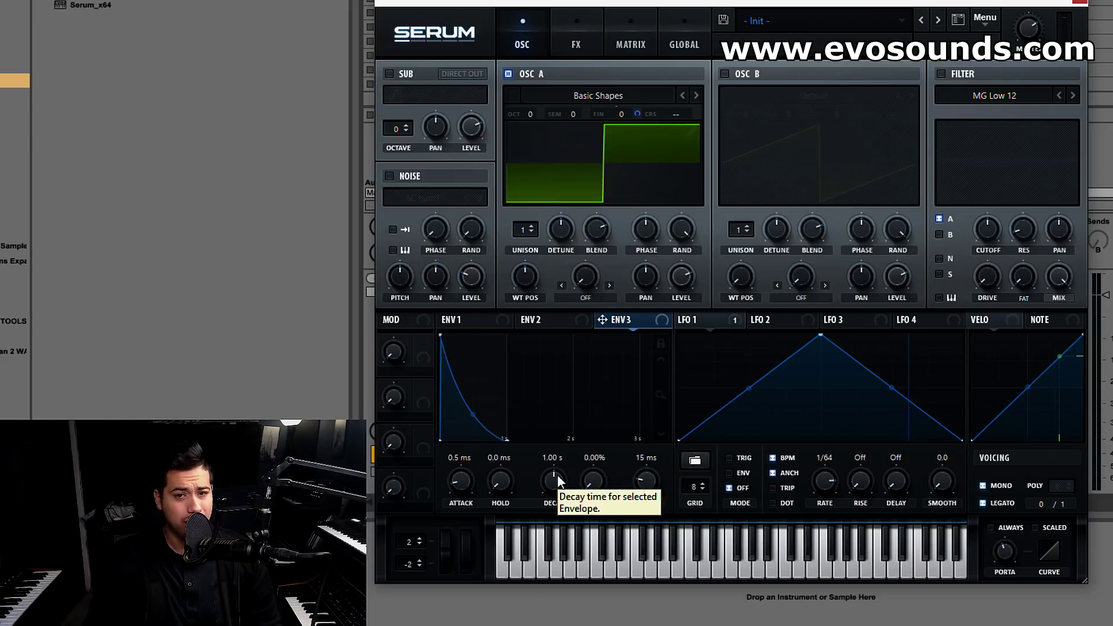
{"action": "left_click_drag", "start_coordinate": [558, 474], "coordinate": [544, 496]}
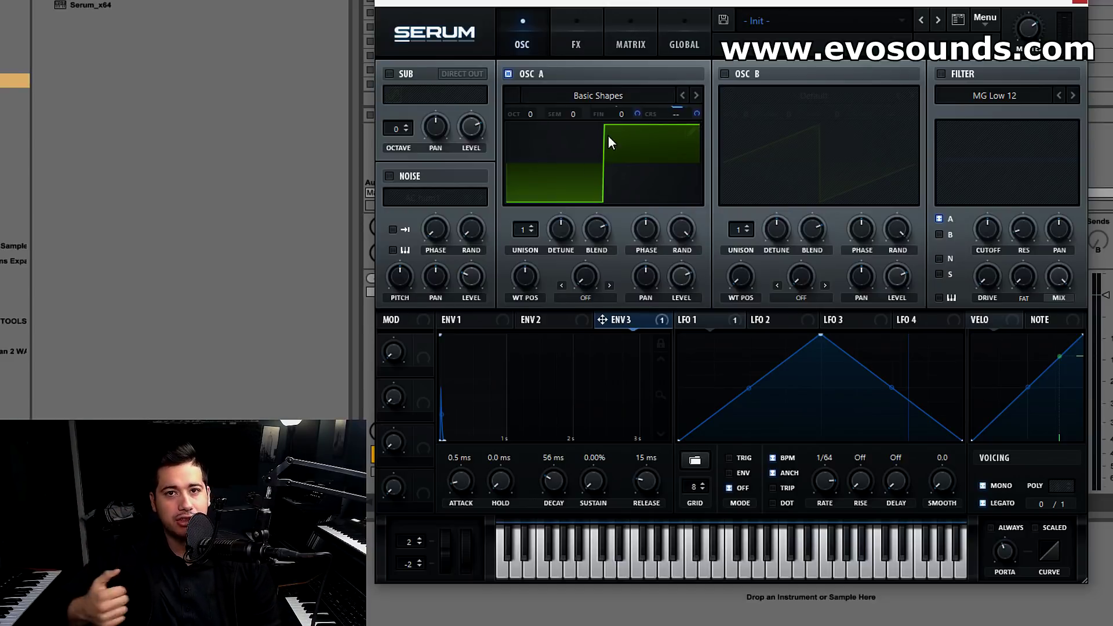
{"action": "left_click_drag", "start_coordinate": [546, 471], "coordinate": [556, 474]}
{"action": "scroll", "coordinate": [558, 474], "scroll_direction": "down", "scroll_amount": 3}
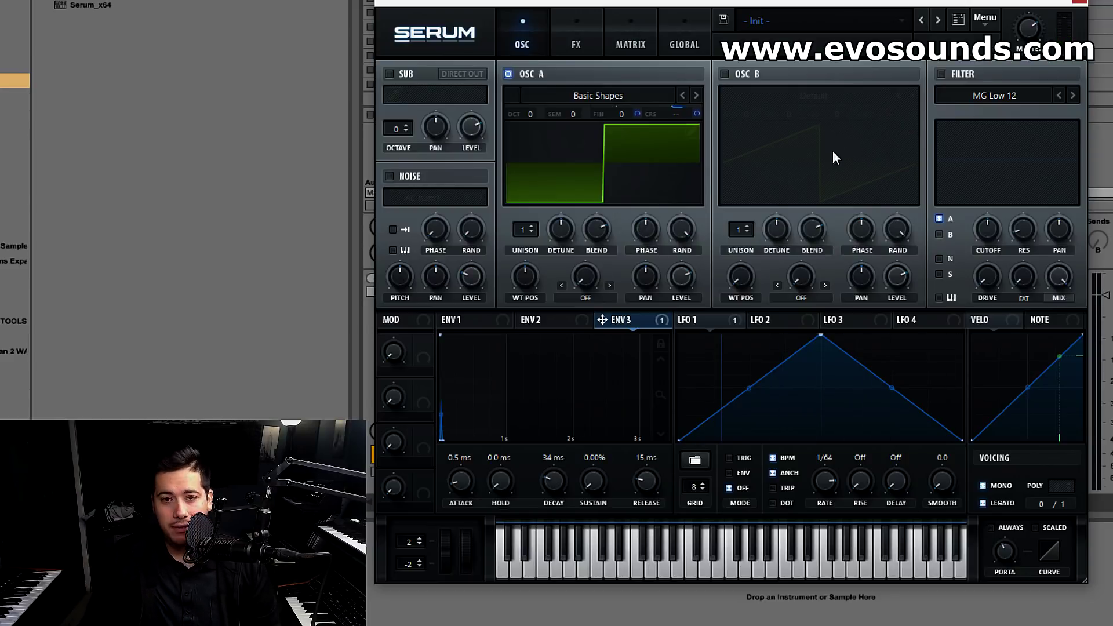
Step: Enable the filter, choose the Combs type from the Misc filters, and raise the drive
{"action": "left_click", "coordinate": [941, 73]}
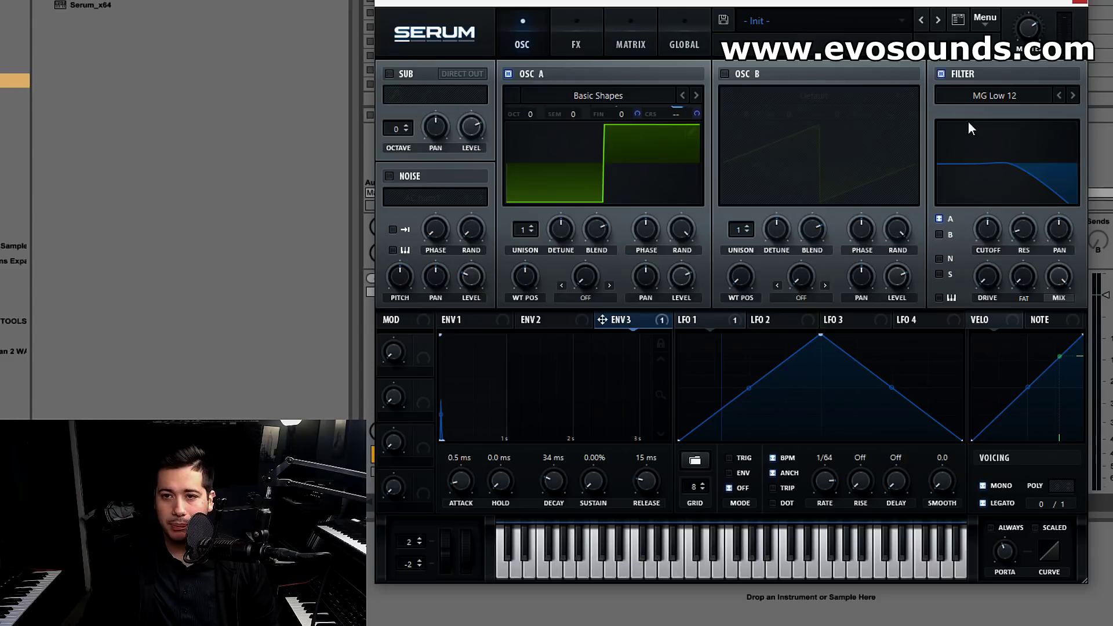
{"action": "left_click", "coordinate": [991, 94]}
{"action": "mouse_move", "coordinate": [1001, 110]}
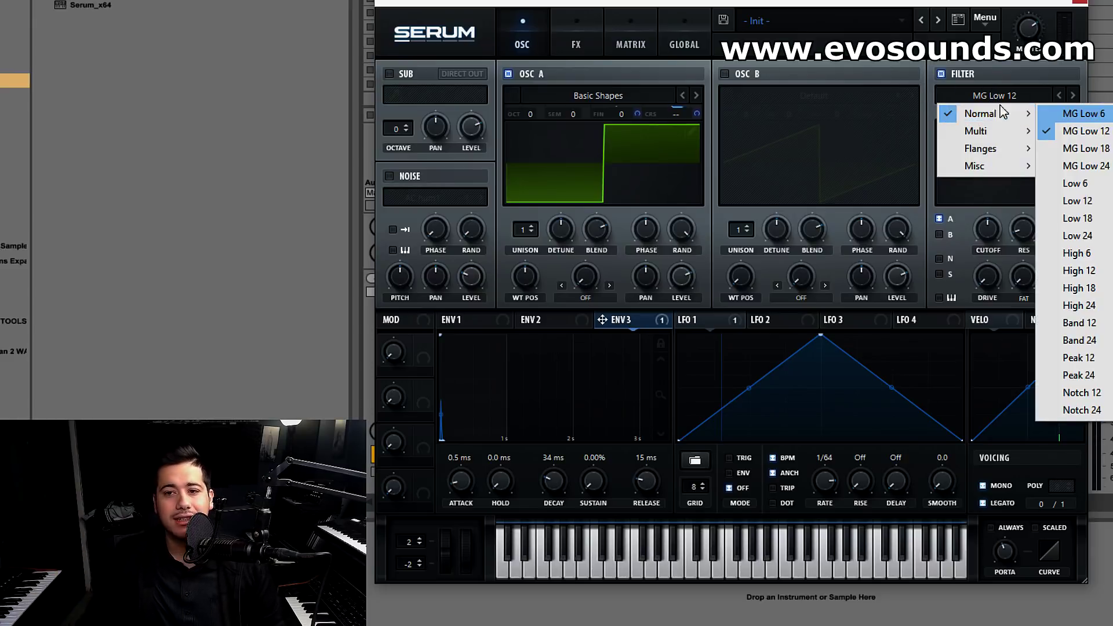
{"action": "mouse_move", "coordinate": [972, 144]}
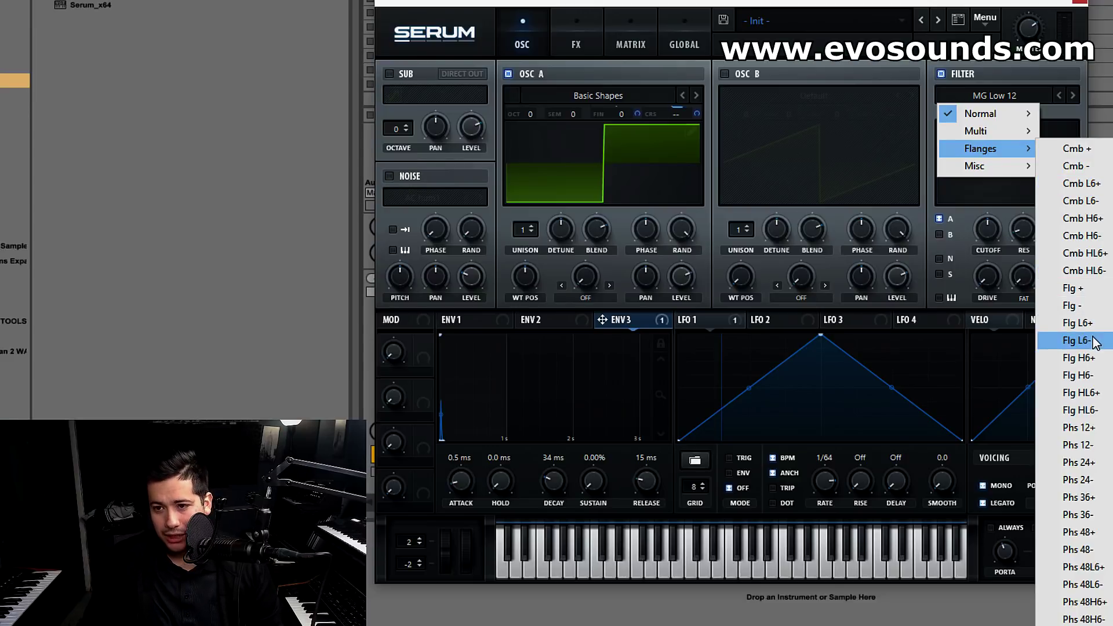
{"action": "mouse_move", "coordinate": [980, 166]}
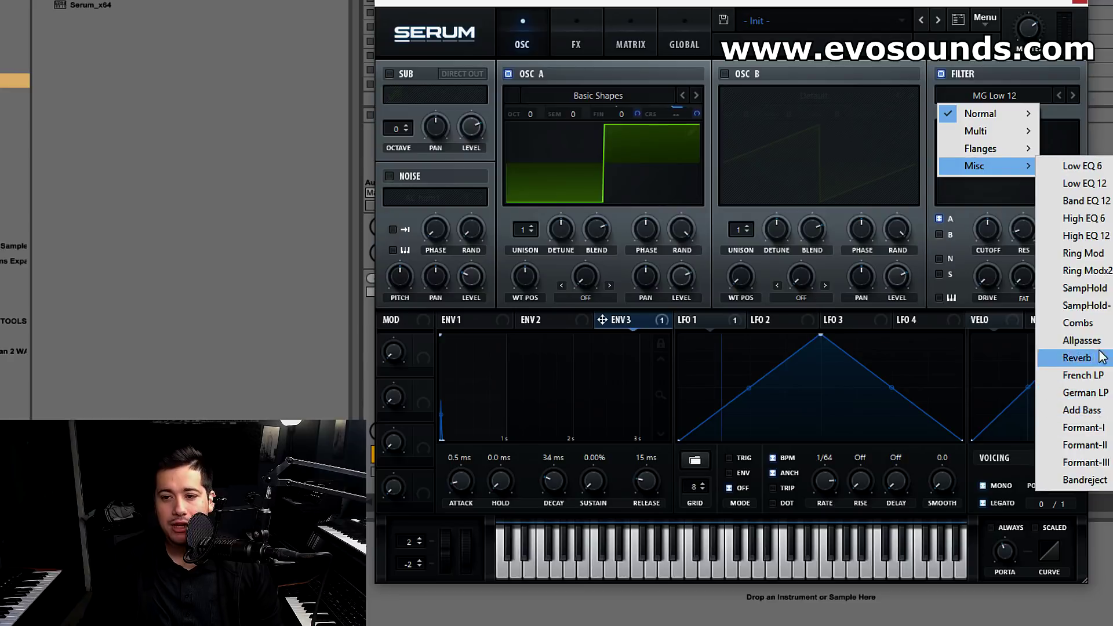
{"action": "left_click", "coordinate": [1082, 323]}
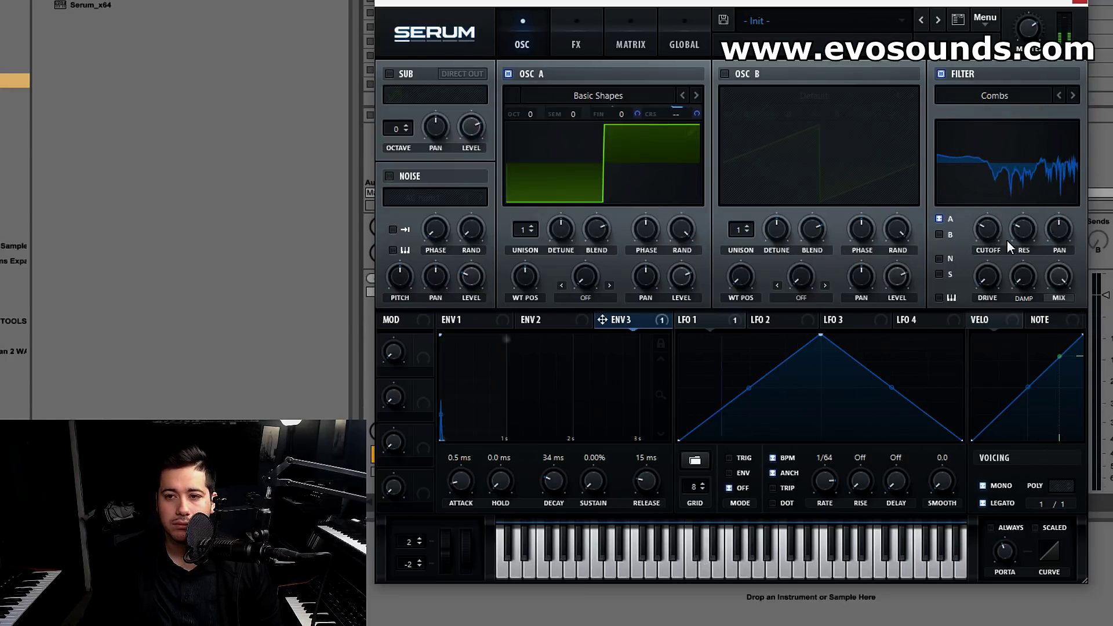
{"action": "left_click_drag", "start_coordinate": [996, 270], "coordinate": [1009, 250]}
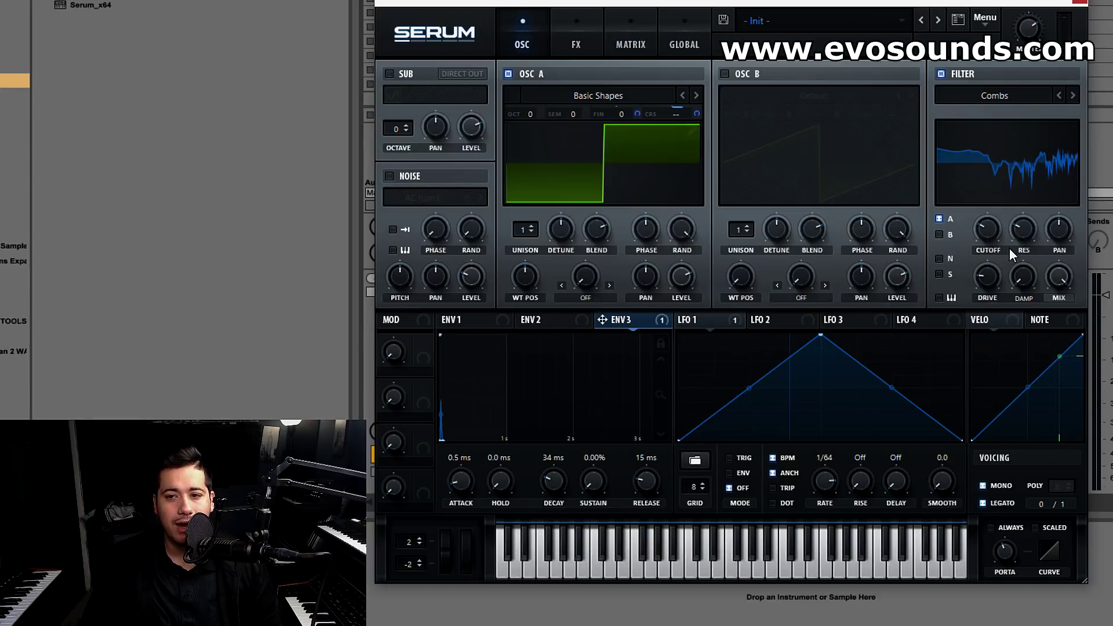
Step: Change the filter to Formant-II with a 9 Hz cutoff and about 80% mix, and adjust its formant and resonance amounts
{"action": "left_click", "coordinate": [1002, 99]}
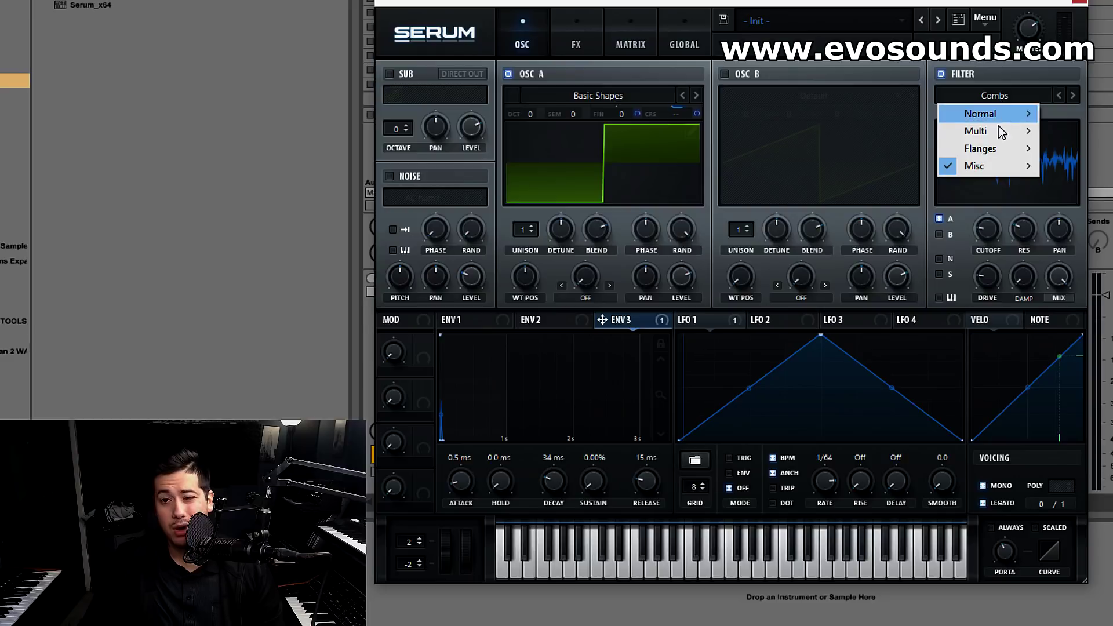
{"action": "mouse_move", "coordinate": [989, 166]}
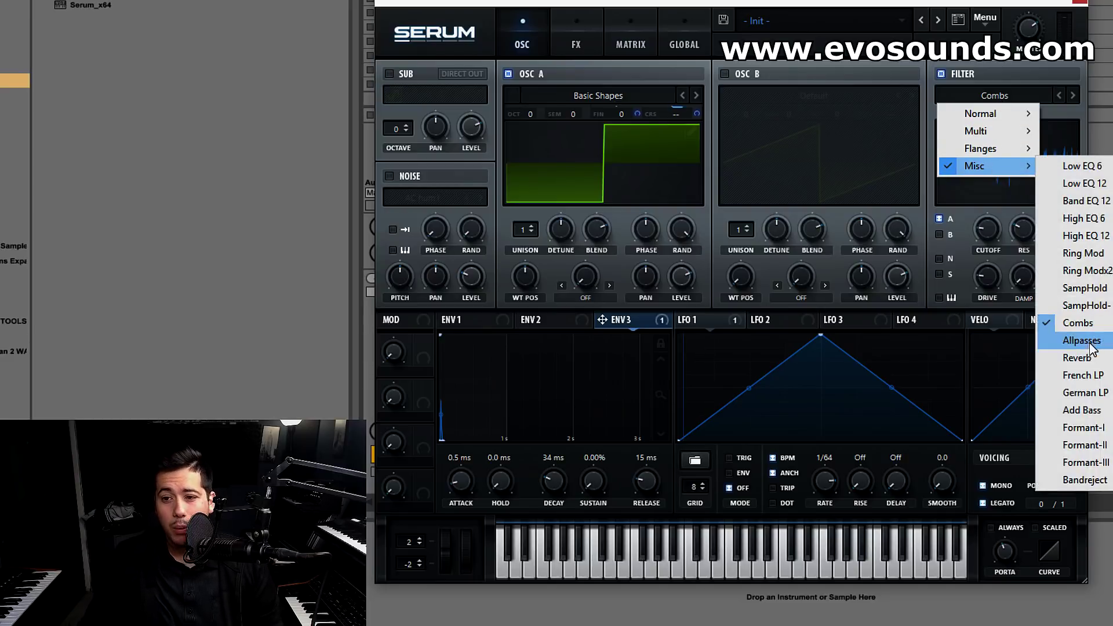
{"action": "left_click", "coordinate": [1087, 445]}
{"action": "left_click_drag", "start_coordinate": [971, 230], "coordinate": [976, 245]}
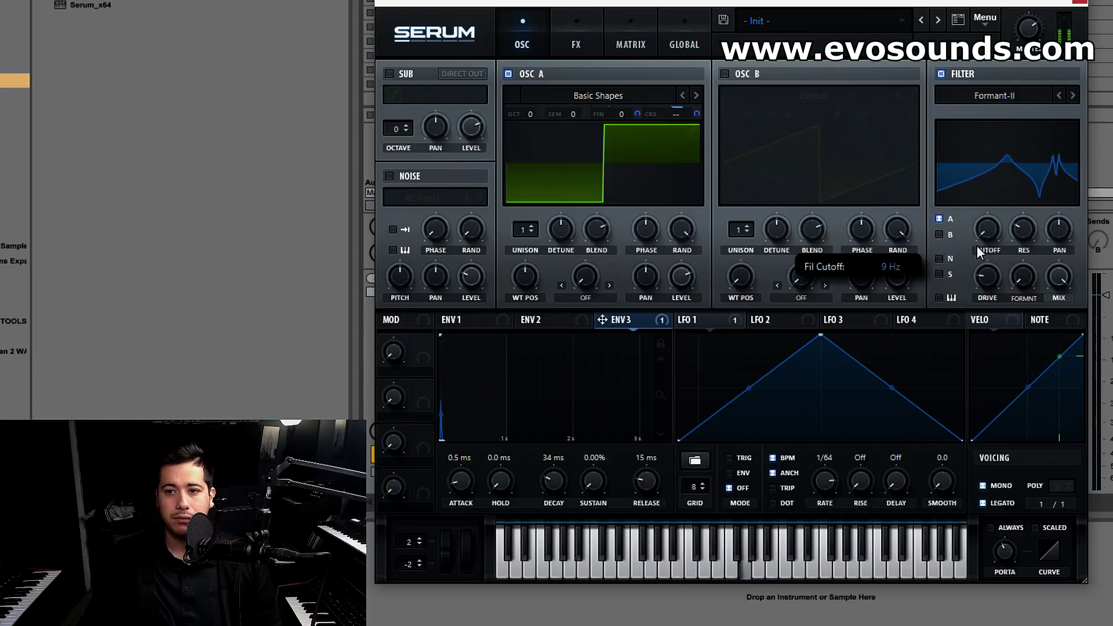
{"action": "left_click_drag", "start_coordinate": [1059, 280], "coordinate": [1060, 299]}
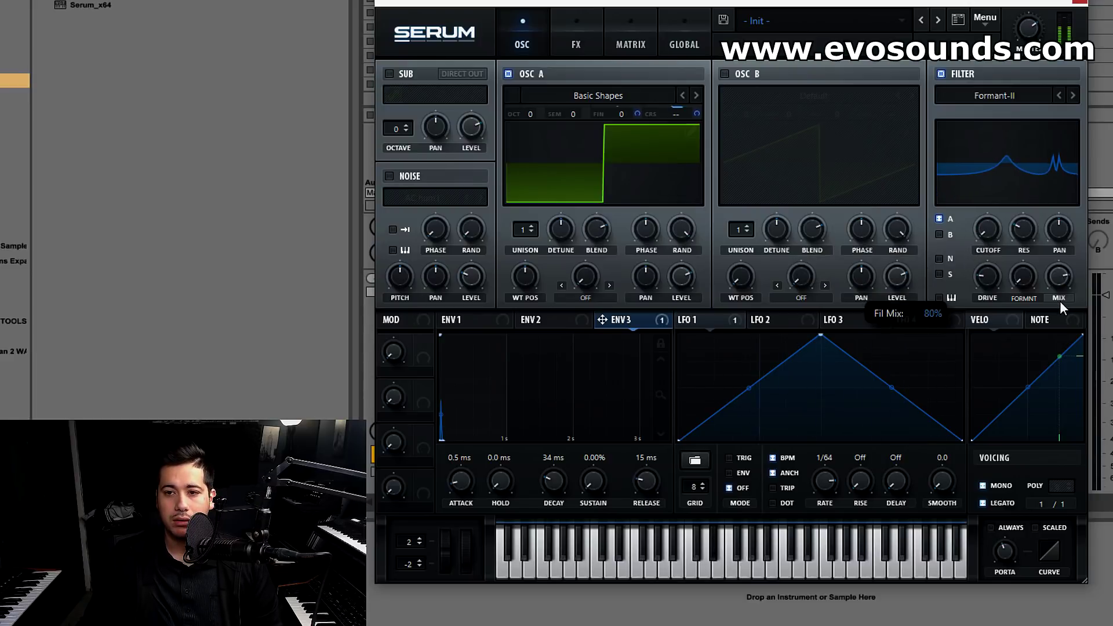
{"action": "left_click_drag", "start_coordinate": [1024, 277], "coordinate": [993, 334]}
{"action": "left_click_drag", "start_coordinate": [1037, 243], "coordinate": [1028, 252]}
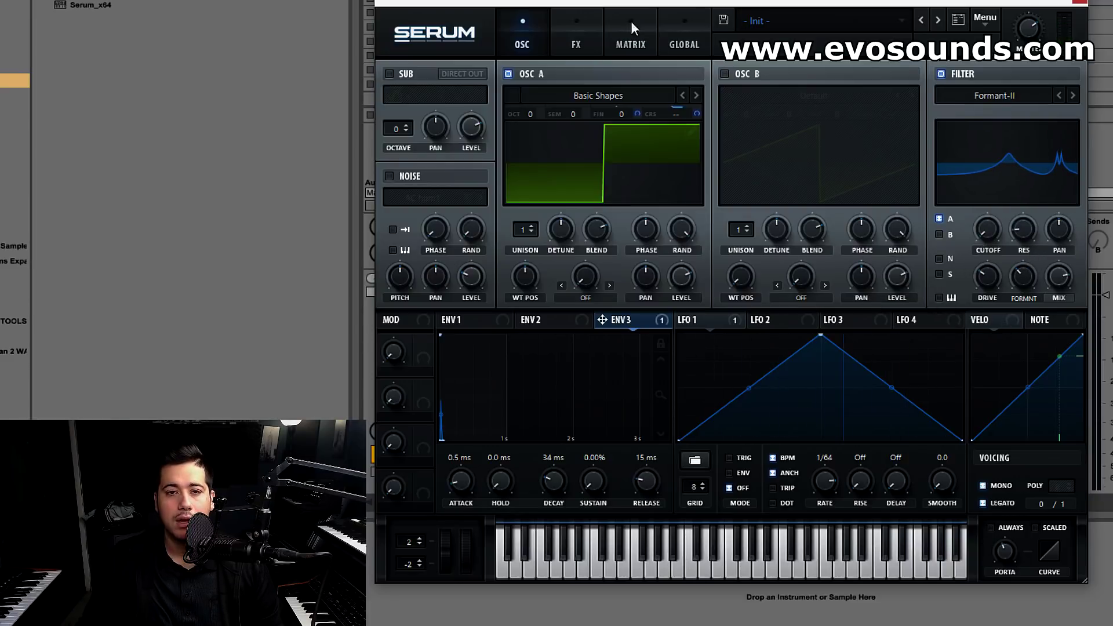
Step: Add the Distortion effect in Tube mode and increase its drive
{"action": "left_click", "coordinate": [568, 38]}
{"action": "left_click", "coordinate": [395, 100]}
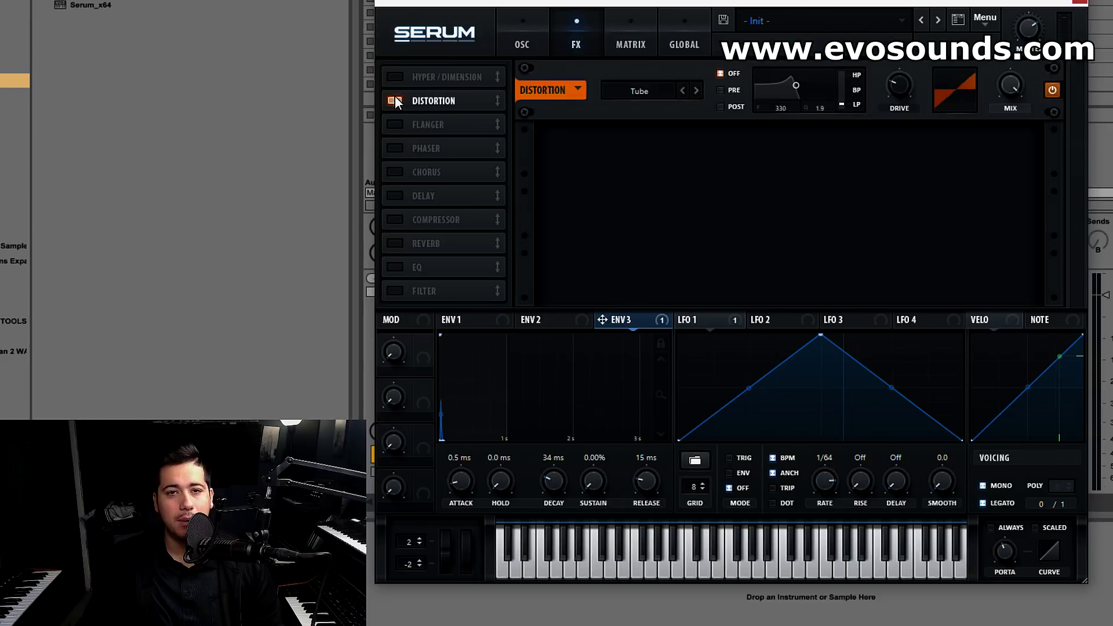
{"action": "left_click_drag", "start_coordinate": [900, 87], "coordinate": [945, 20]}
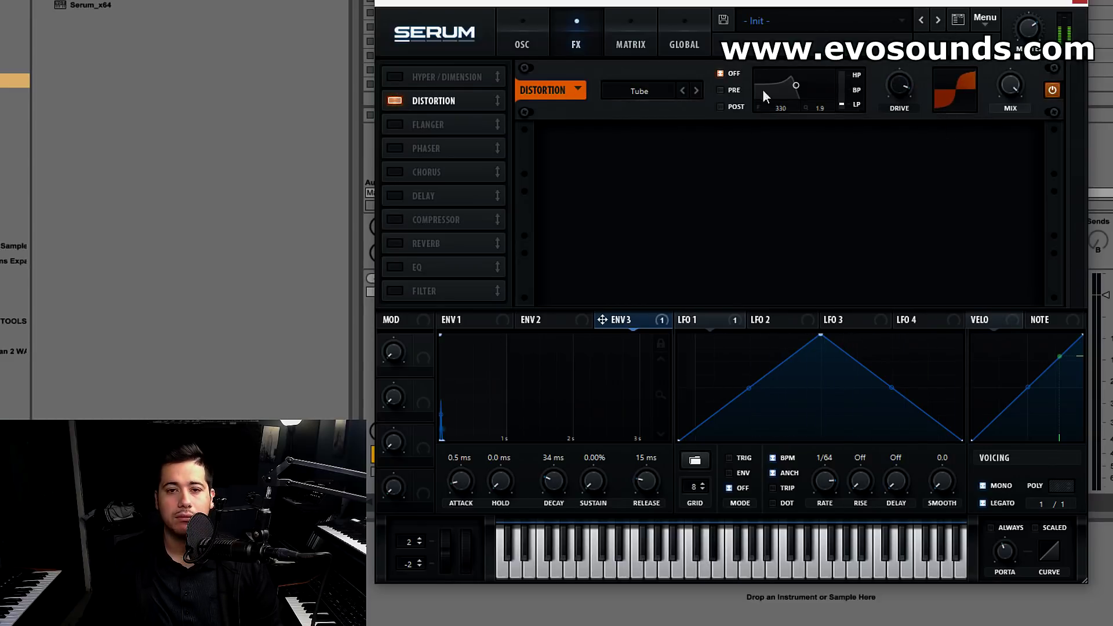
Step: Add the Reverb effect in Hall mode, reduce its size and decay, and adjust its mix
{"action": "left_click", "coordinate": [395, 243]}
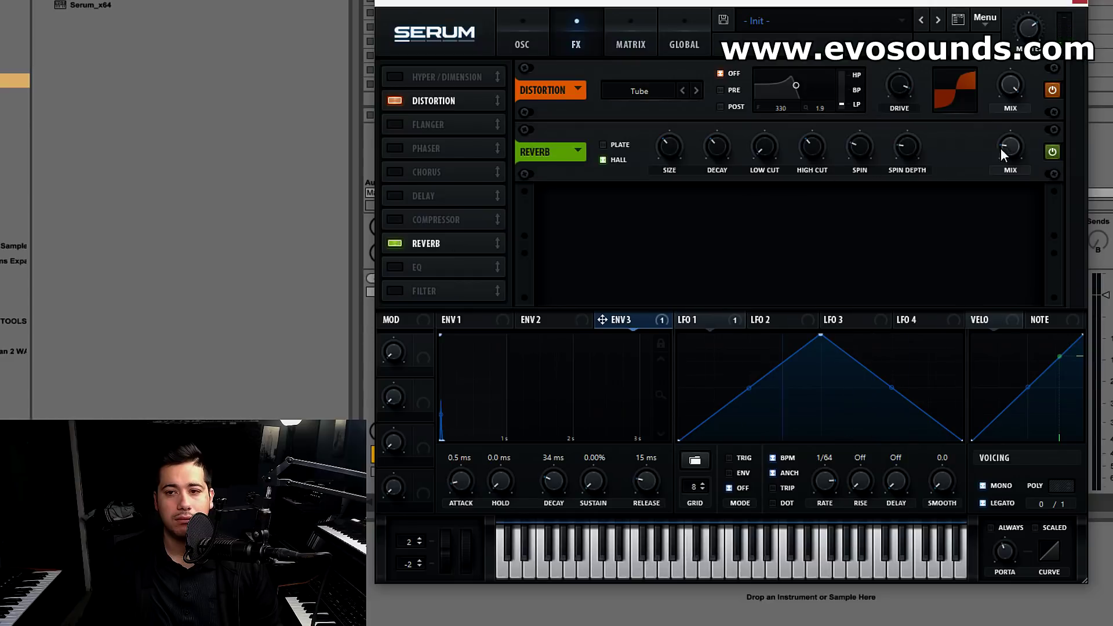
{"action": "left_click_drag", "start_coordinate": [636, 174], "coordinate": [636, 175]}
{"action": "left_click_drag", "start_coordinate": [709, 150], "coordinate": [667, 149]}
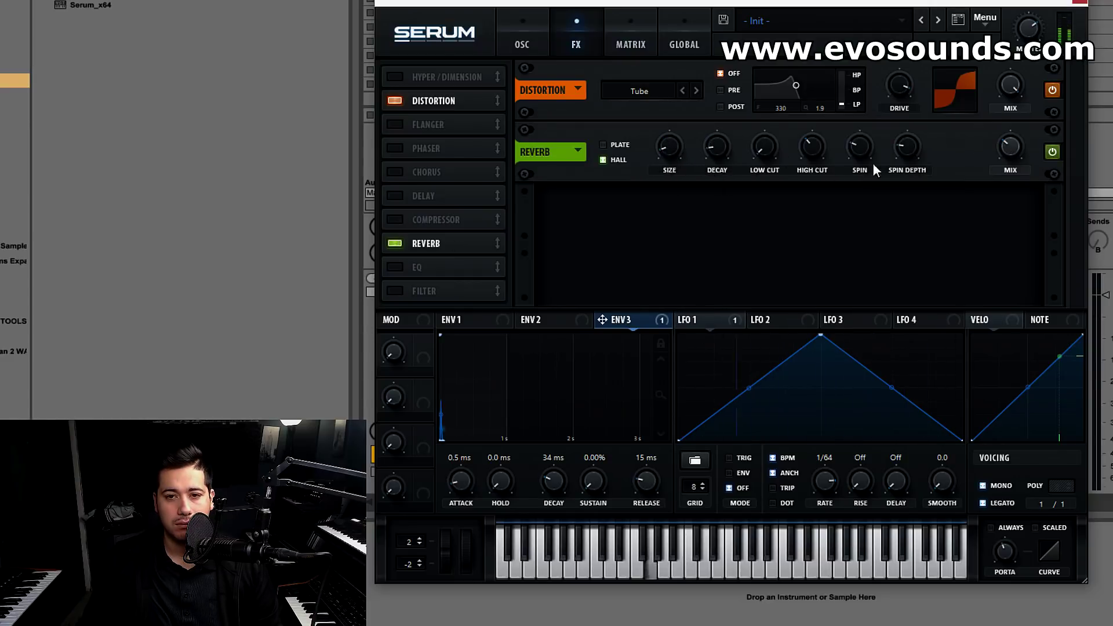
{"action": "mouse_move", "coordinate": [1011, 159]}
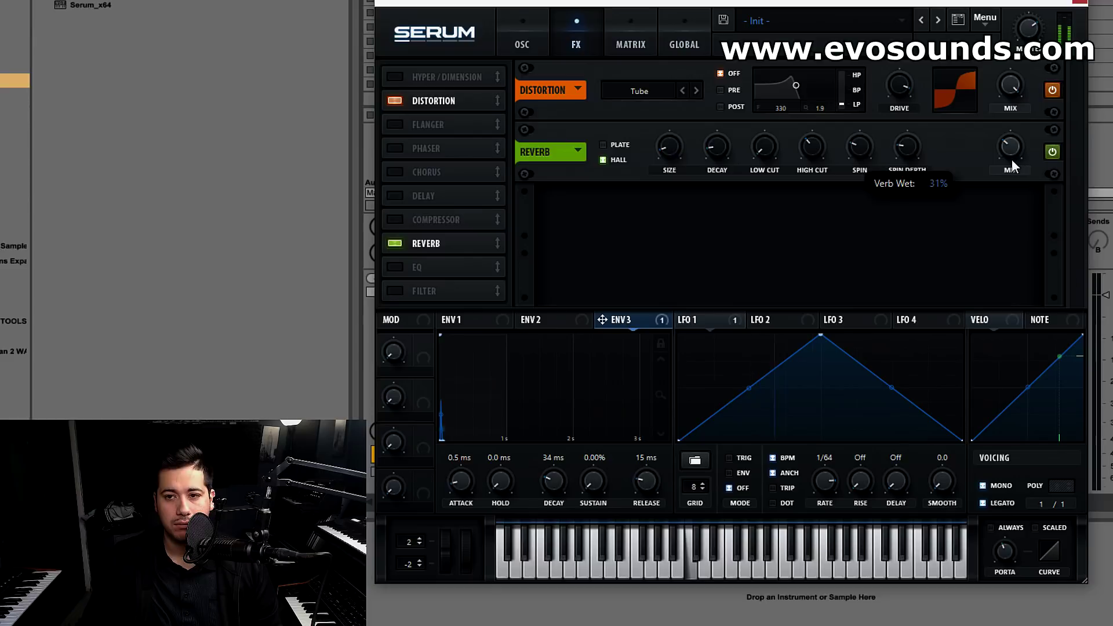
Step: Add the Compressor effect with multiband enabled, lower its threshold, and reduce its mix
{"action": "left_click", "coordinate": [395, 219]}
{"action": "left_click", "coordinate": [867, 172]}
{"action": "left_click_drag", "start_coordinate": [603, 144], "coordinate": [613, 156]}
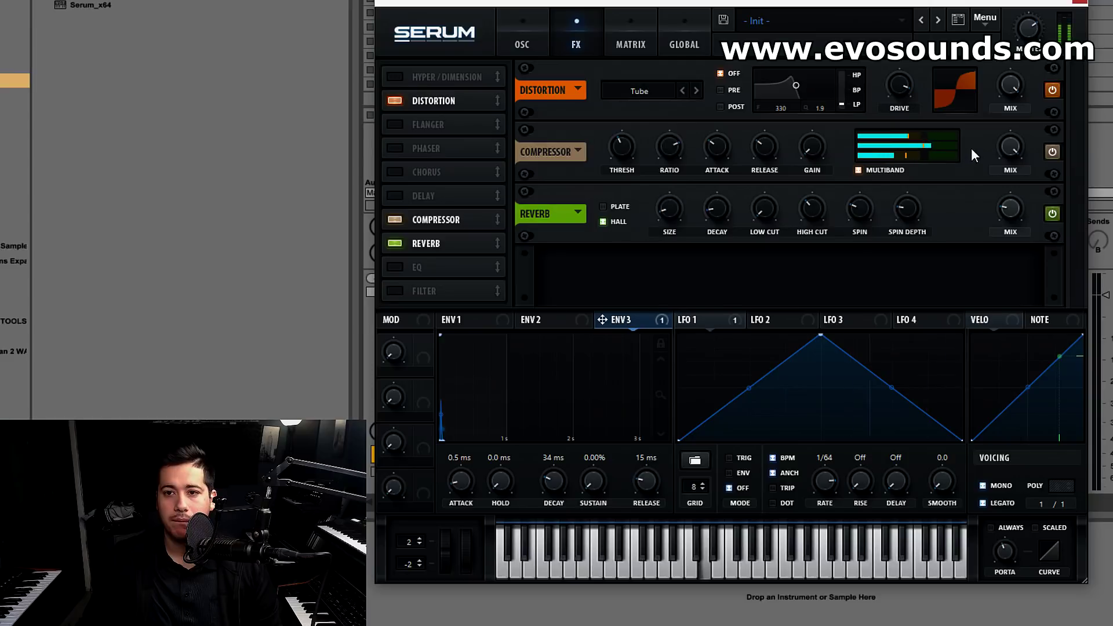
{"action": "mouse_move", "coordinate": [996, 165]}
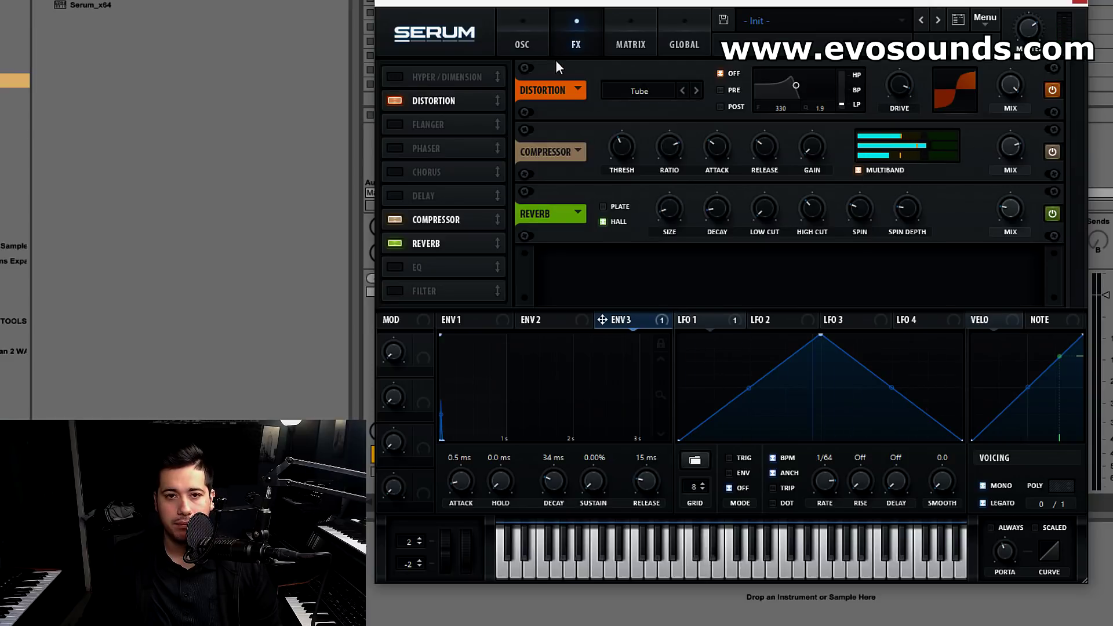
Step: Try wavetable positions 6 and 5 on oscillator A and turn the filter off
{"action": "left_click", "coordinate": [521, 41]}
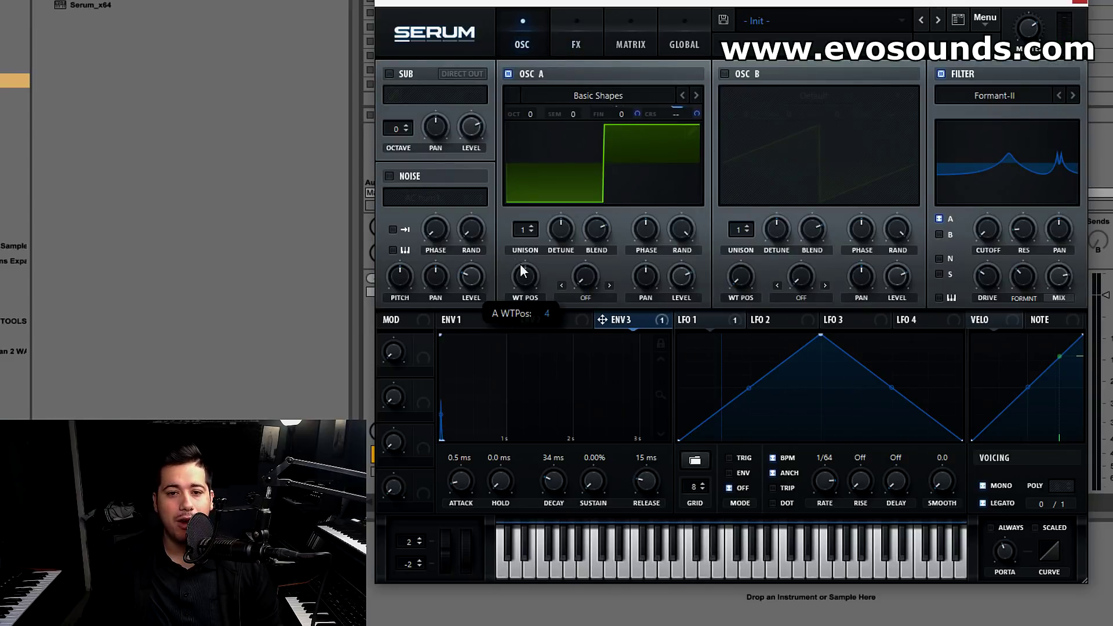
{"action": "left_click_drag", "start_coordinate": [512, 277], "coordinate": [541, 278]}
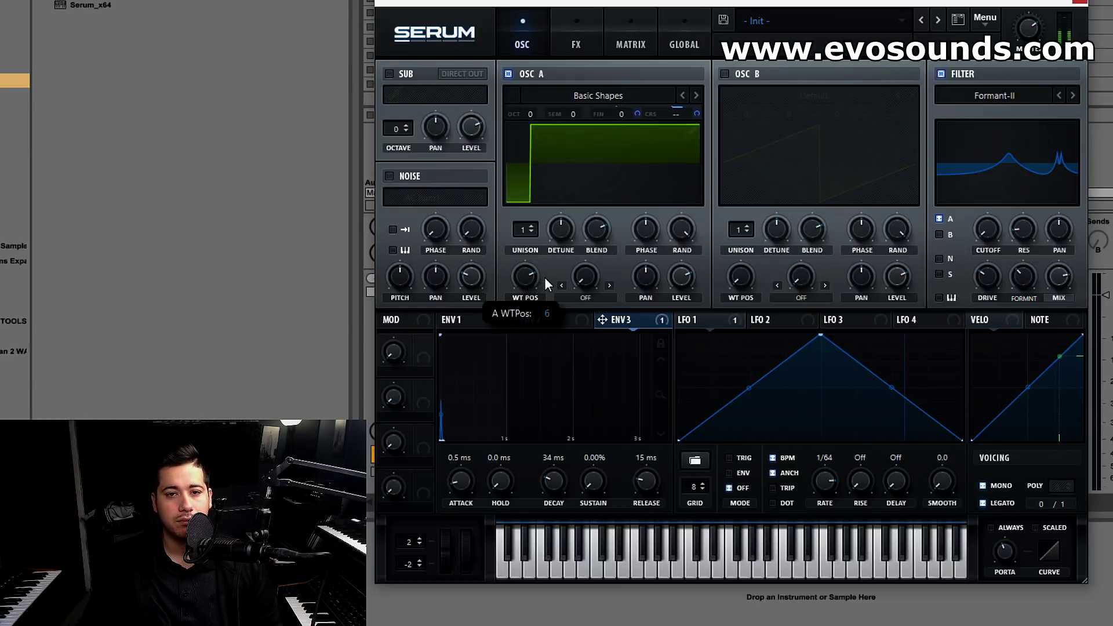
{"action": "left_click", "coordinate": [941, 74]}
{"action": "left_click", "coordinate": [575, 44]}
{"action": "left_click", "coordinate": [523, 44]}
{"action": "mouse_move", "coordinate": [527, 280]}
{"action": "left_click_drag", "start_coordinate": [527, 280], "coordinate": [527, 283]}
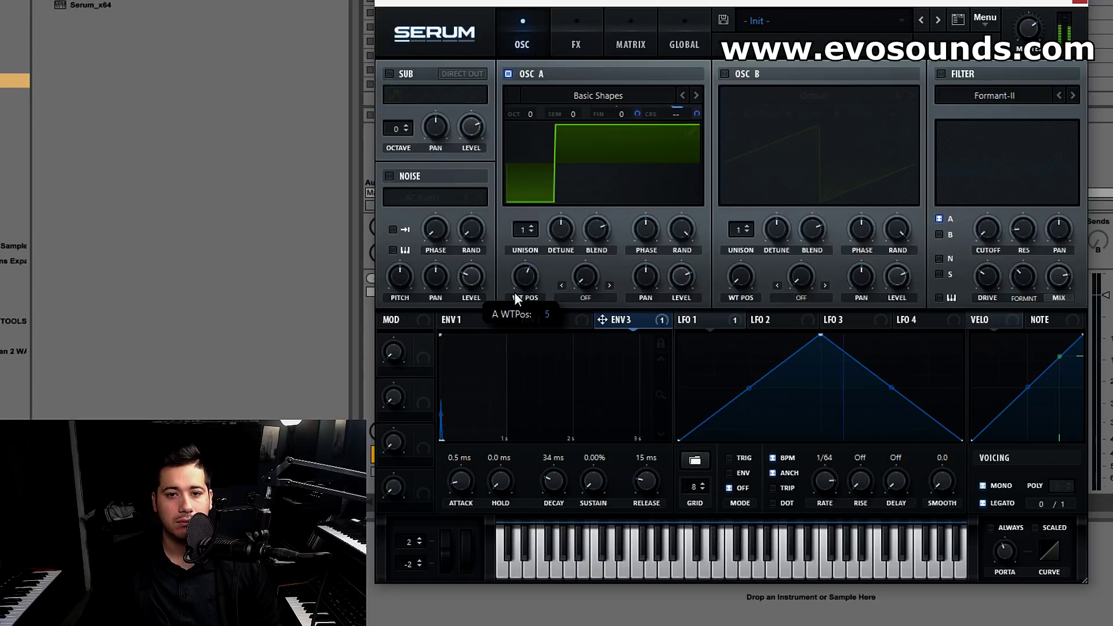
{"action": "scroll", "coordinate": [513, 293], "scroll_direction": "down", "scroll_amount": 1}
Step: Switch the distortion filter to Pre, move its type to band-pass, and set it to 2093 Hz with a Q of 0.7
{"action": "left_click", "coordinate": [575, 44]}
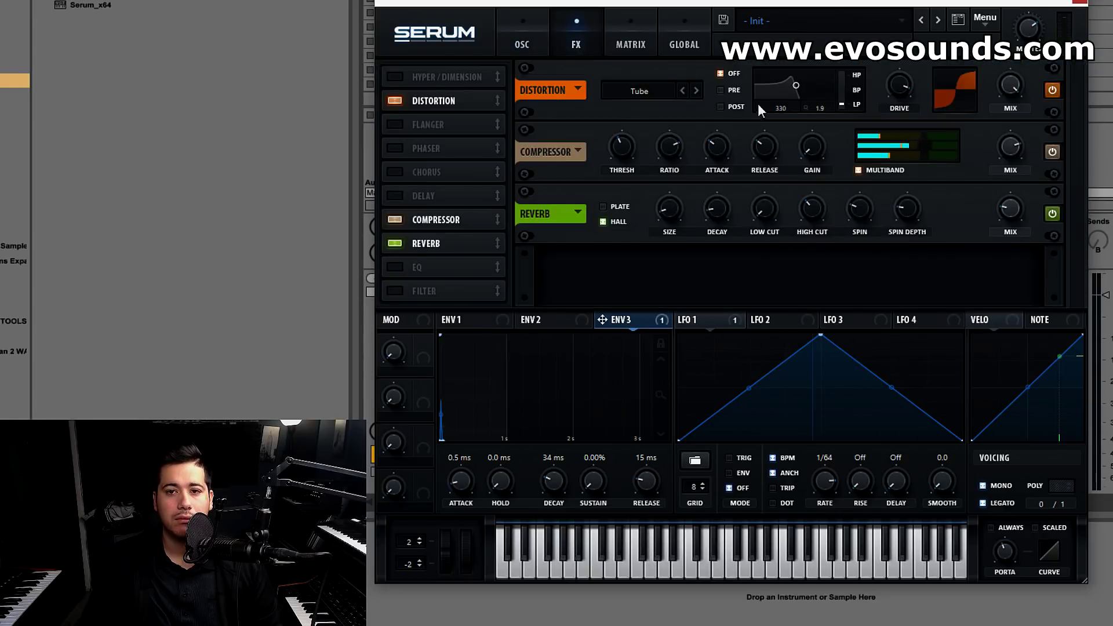
{"action": "left_click", "coordinate": [722, 94]}
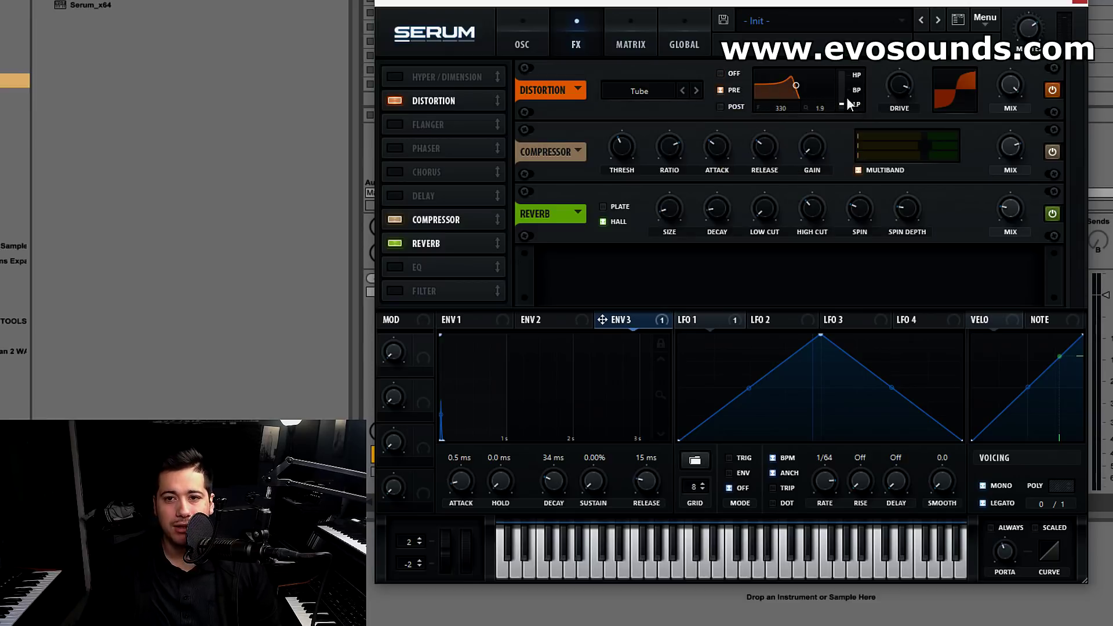
{"action": "left_click_drag", "start_coordinate": [845, 98], "coordinate": [879, 64]}
{"action": "left_click_drag", "start_coordinate": [796, 85], "coordinate": [815, 92]}
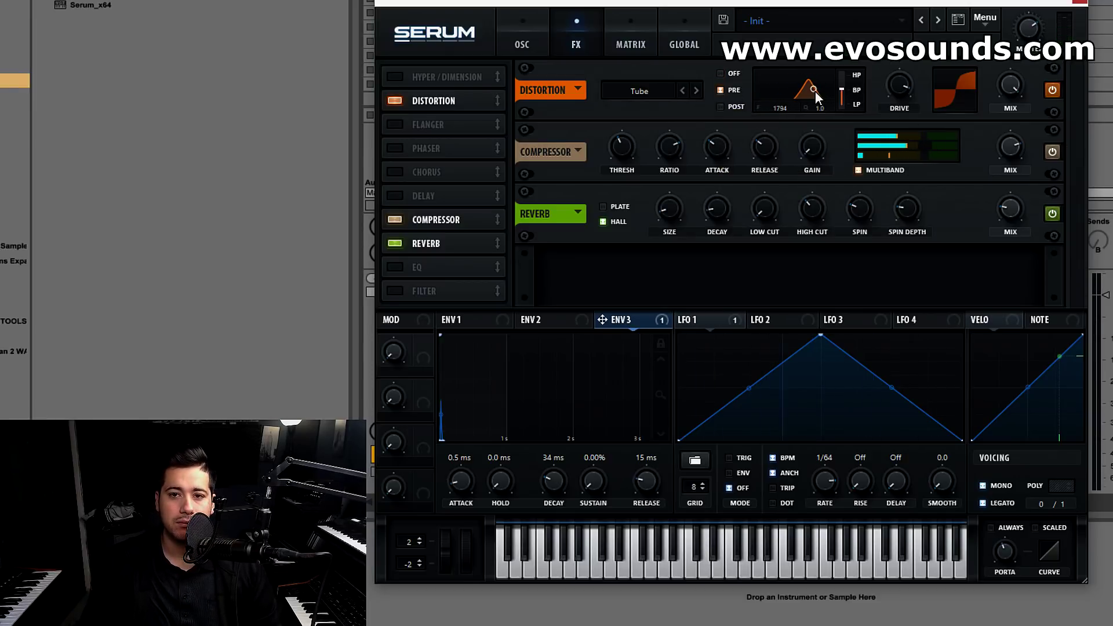
{"action": "mouse_move", "coordinate": [815, 84]}
{"action": "left_mouse_down"}
{"action": "mouse_move", "coordinate": [827, 99]}
{"action": "mouse_move", "coordinate": [793, 92]}
{"action": "mouse_move", "coordinate": [816, 92]}
{"action": "left_mouse_up"}
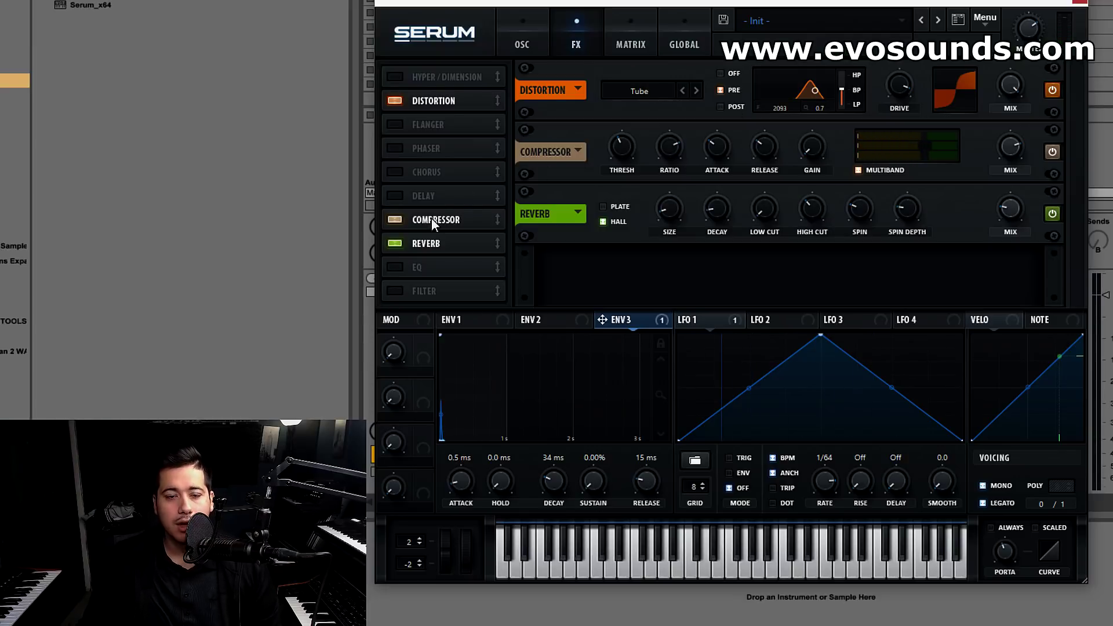
Step: Enable oscillator B and set its unison to 8 voices
{"action": "left_click", "coordinate": [528, 36]}
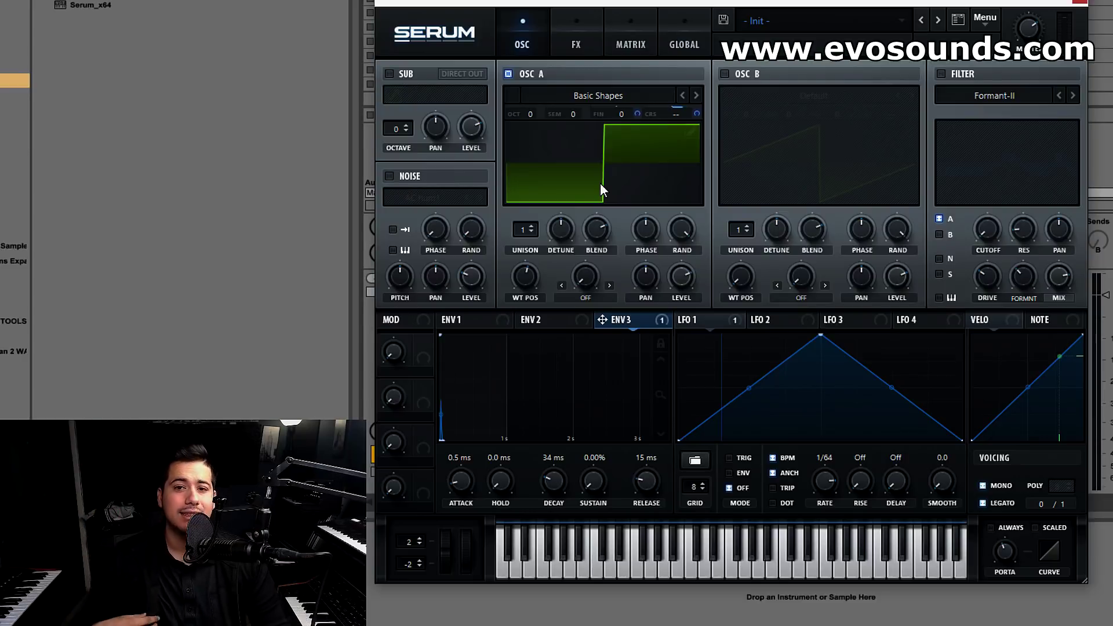
{"action": "left_click", "coordinate": [742, 74]}
{"action": "left_click", "coordinate": [746, 228]}
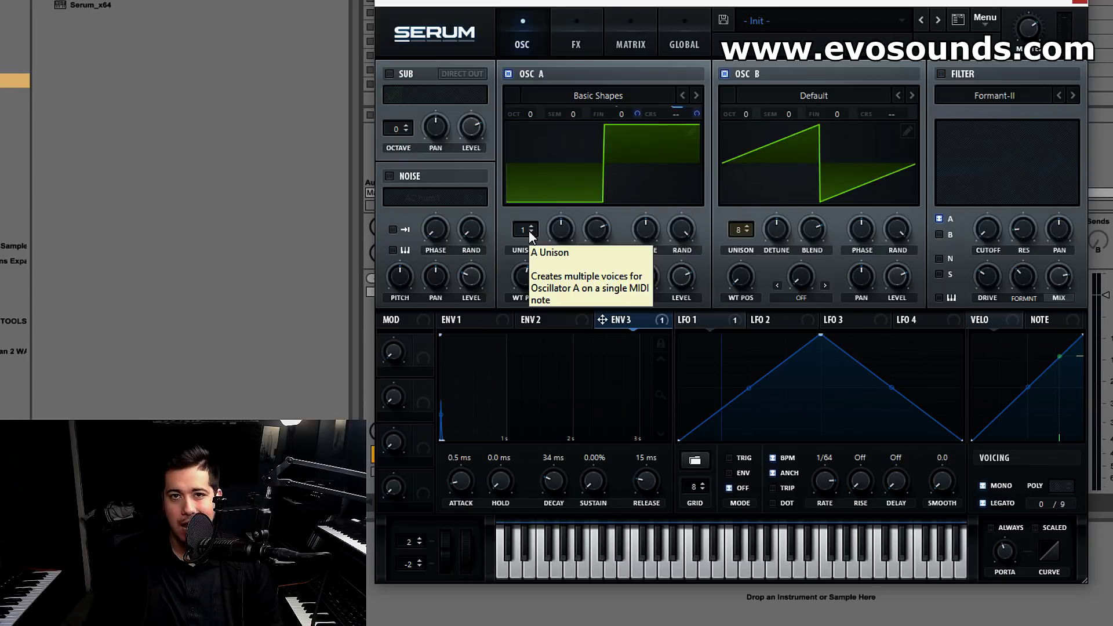
Step: Try oscillator B with 6 and 2 unison voices and return it to 8
{"action": "left_click_drag", "start_coordinate": [739, 230], "coordinate": [732, 258]}
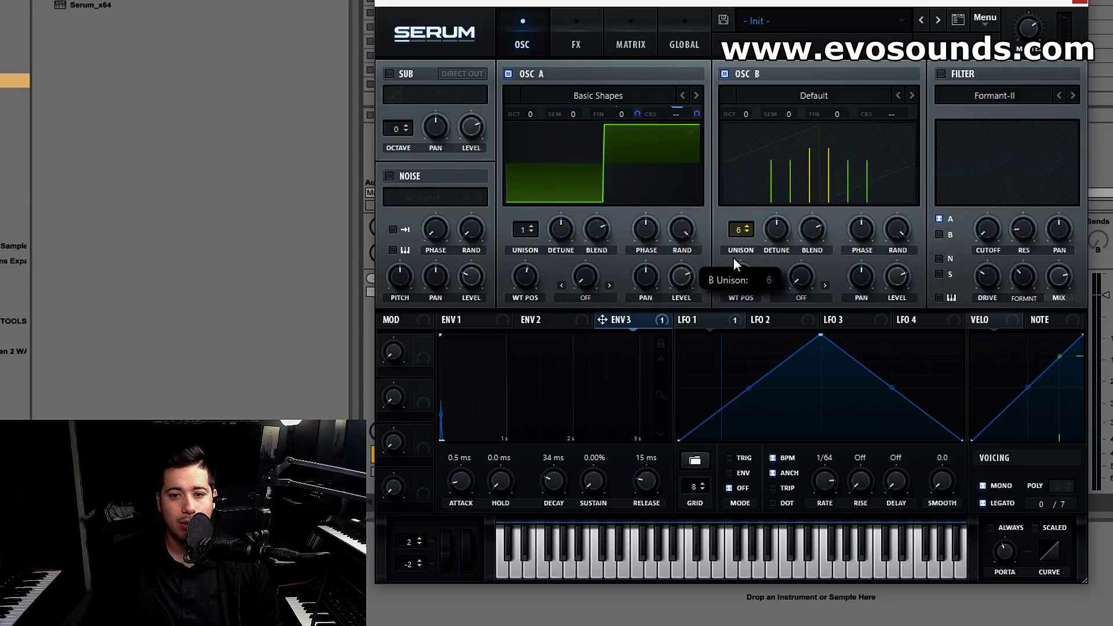
{"action": "left_click_drag", "start_coordinate": [699, 294], "coordinate": [705, 287]}
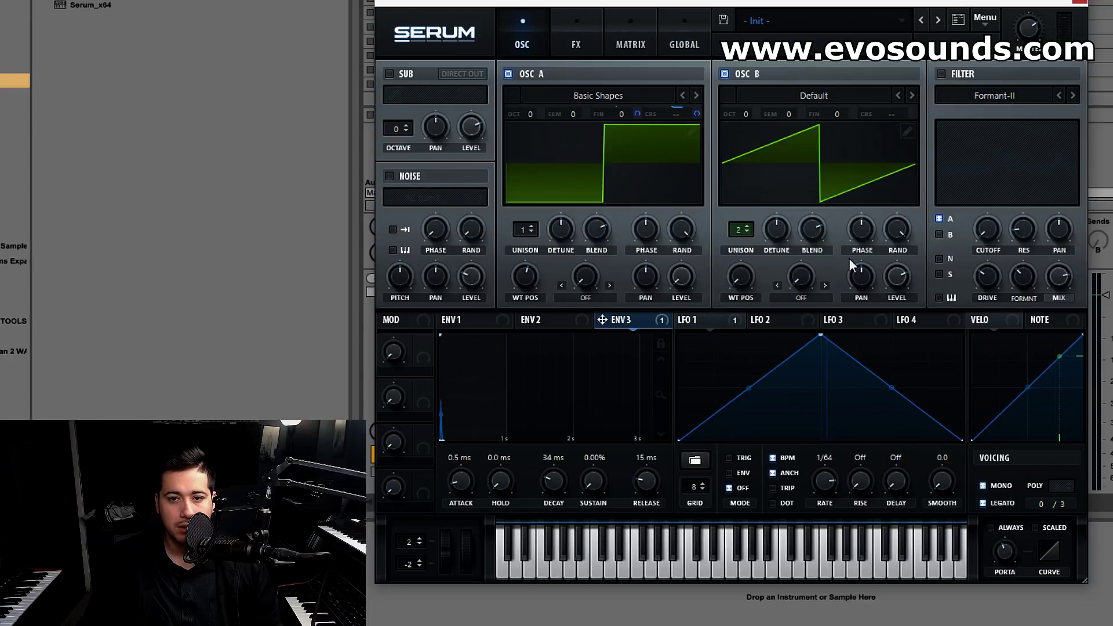
{"action": "left_click_drag", "start_coordinate": [742, 231], "coordinate": [795, 209]}
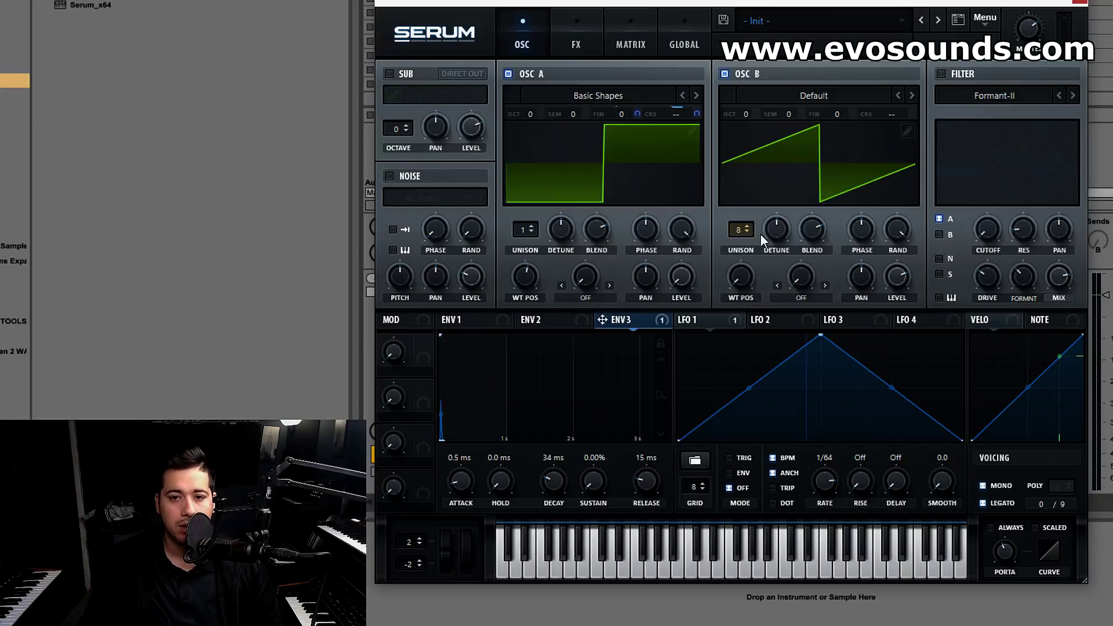
Step: Rebalance the levels of oscillators A and B, with B at about 29%, and try oscillator B one octave up
{"action": "left_click_drag", "start_coordinate": [689, 270], "coordinate": [696, 242]}
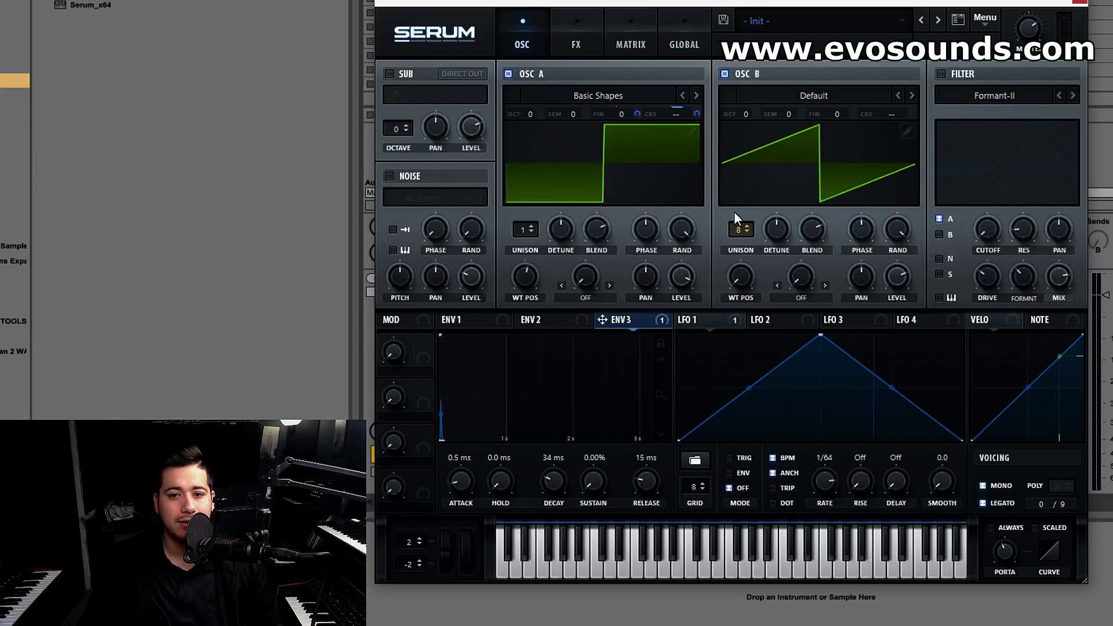
{"action": "mouse_move", "coordinate": [875, 261]}
{"action": "left_mouse_down"}
{"action": "mouse_move", "coordinate": [867, 296]}
{"action": "mouse_move", "coordinate": [895, 284]}
{"action": "mouse_move", "coordinate": [895, 266]}
{"action": "left_mouse_up"}
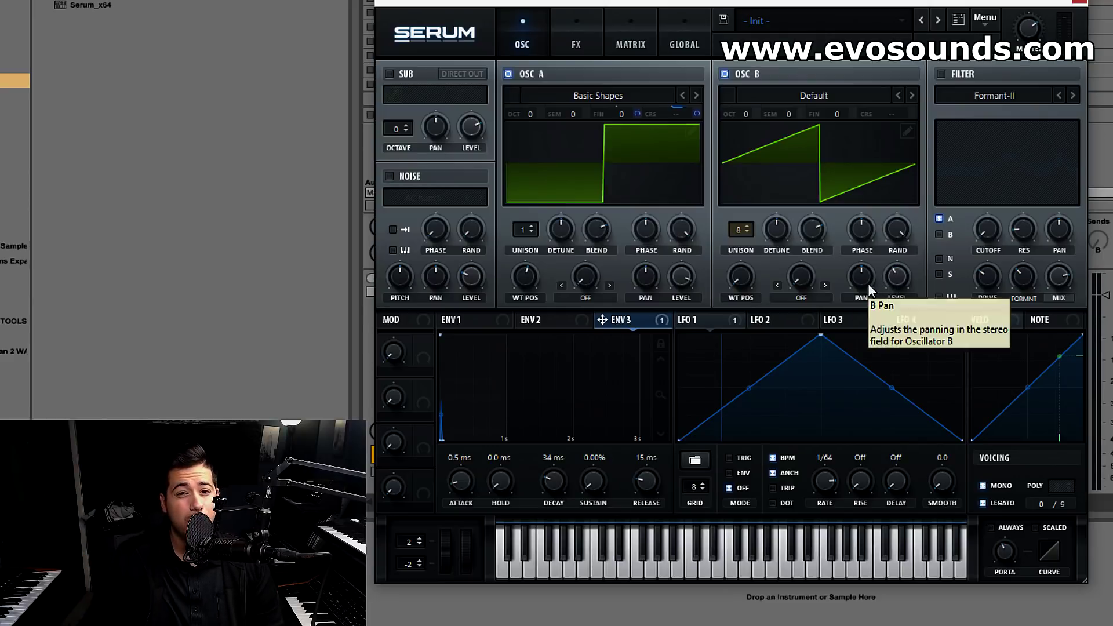
{"action": "mouse_move", "coordinate": [881, 288]}
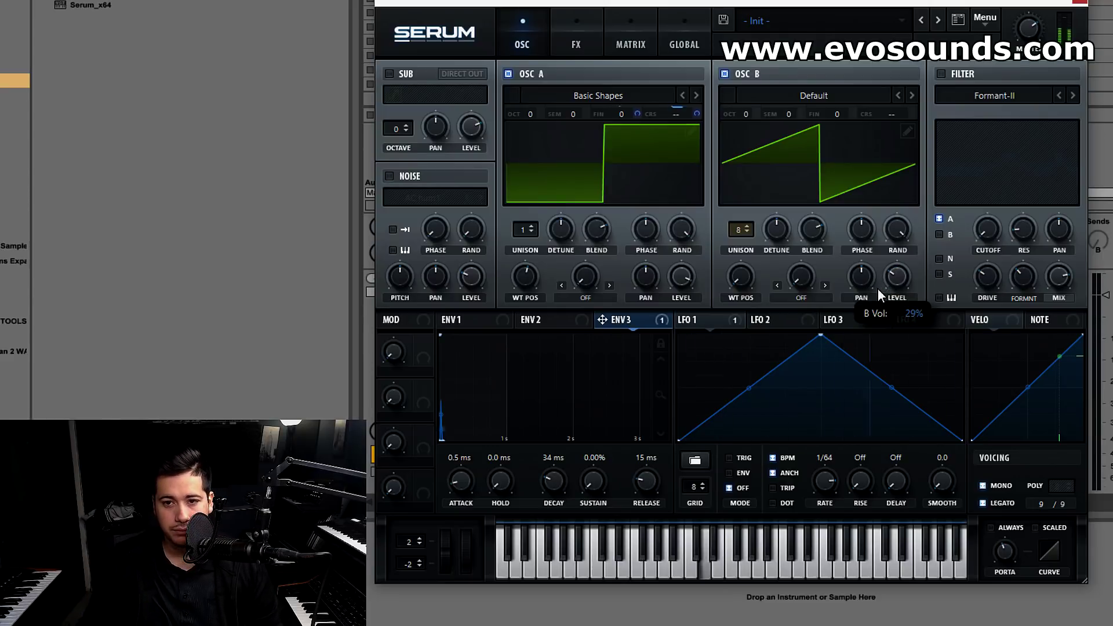
{"action": "left_click_drag", "start_coordinate": [746, 114], "coordinate": [760, 97]}
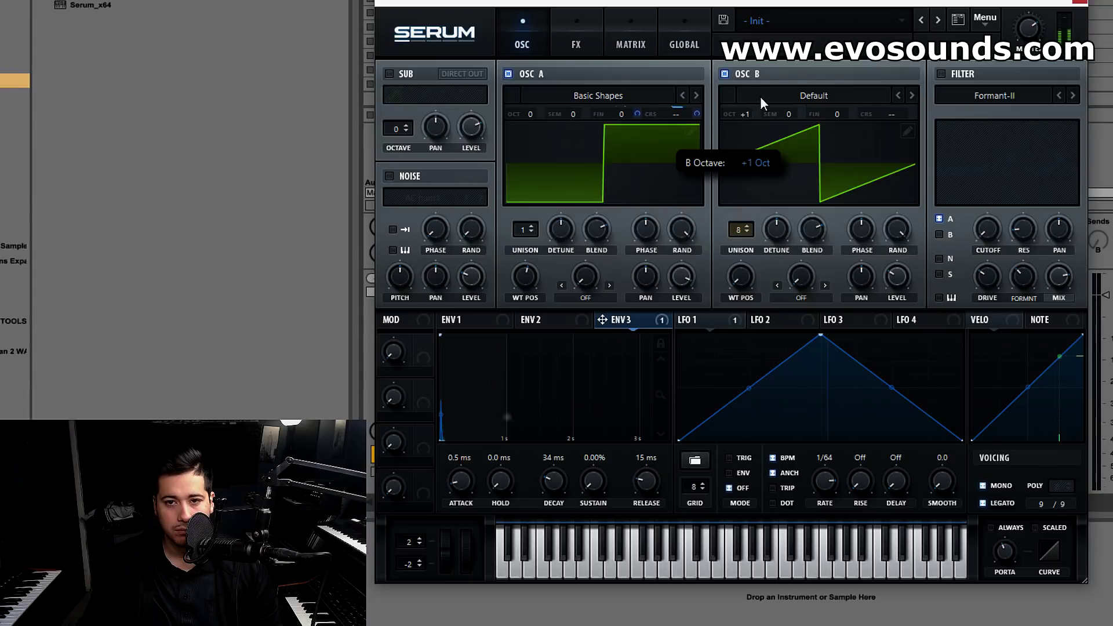
Step: Switch off the distortion effect's filter and return to the oscillators
{"action": "left_click", "coordinate": [591, 33]}
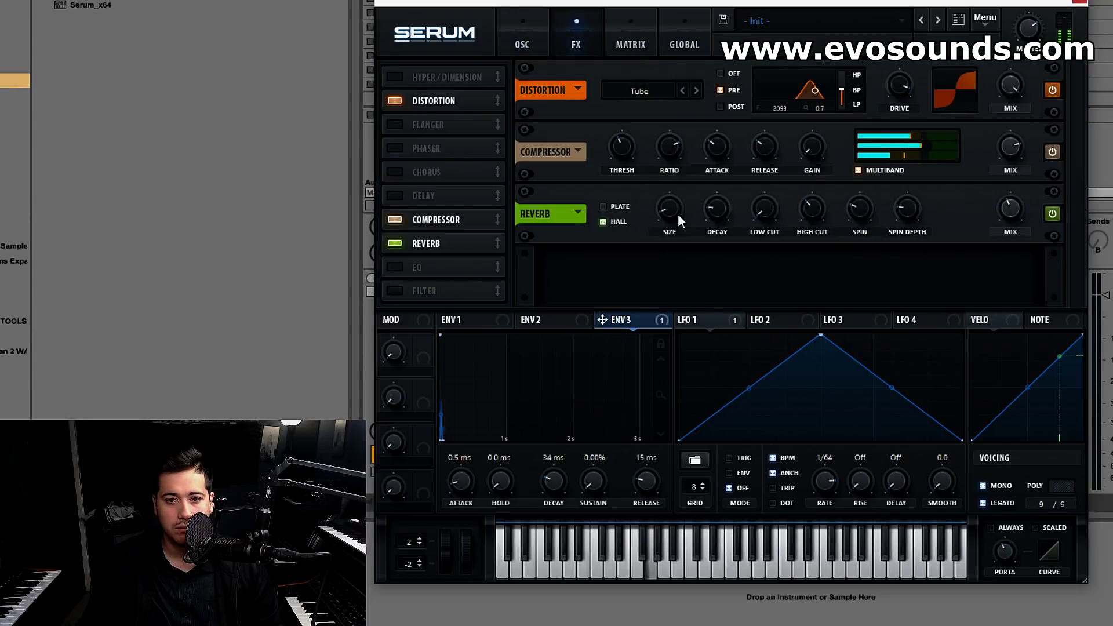
{"action": "mouse_move", "coordinate": [706, 220]}
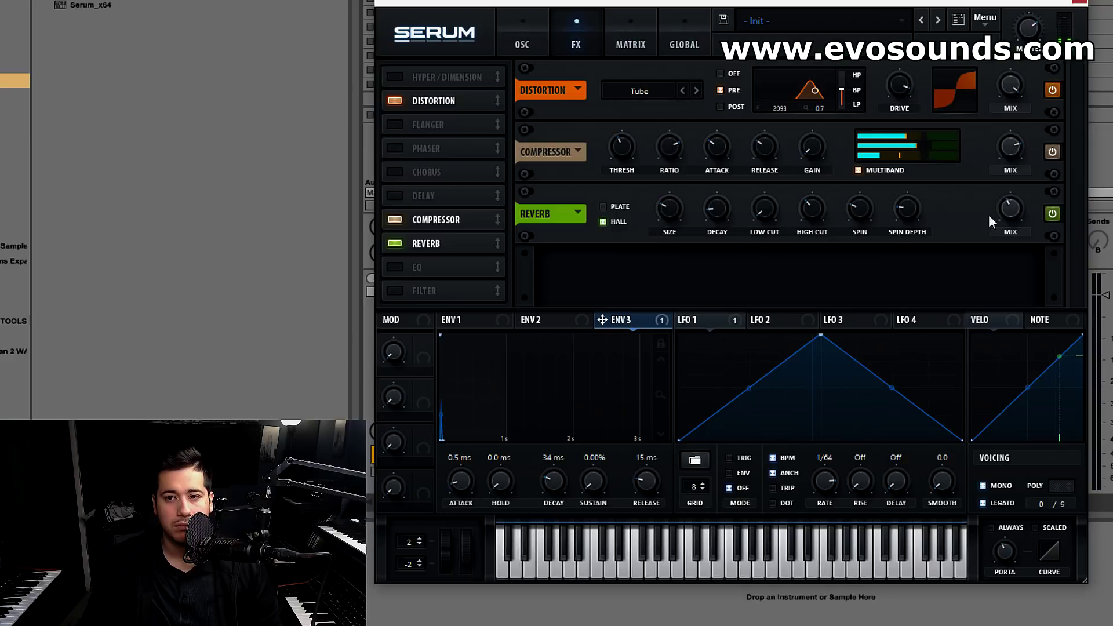
{"action": "left_click", "coordinate": [736, 73]}
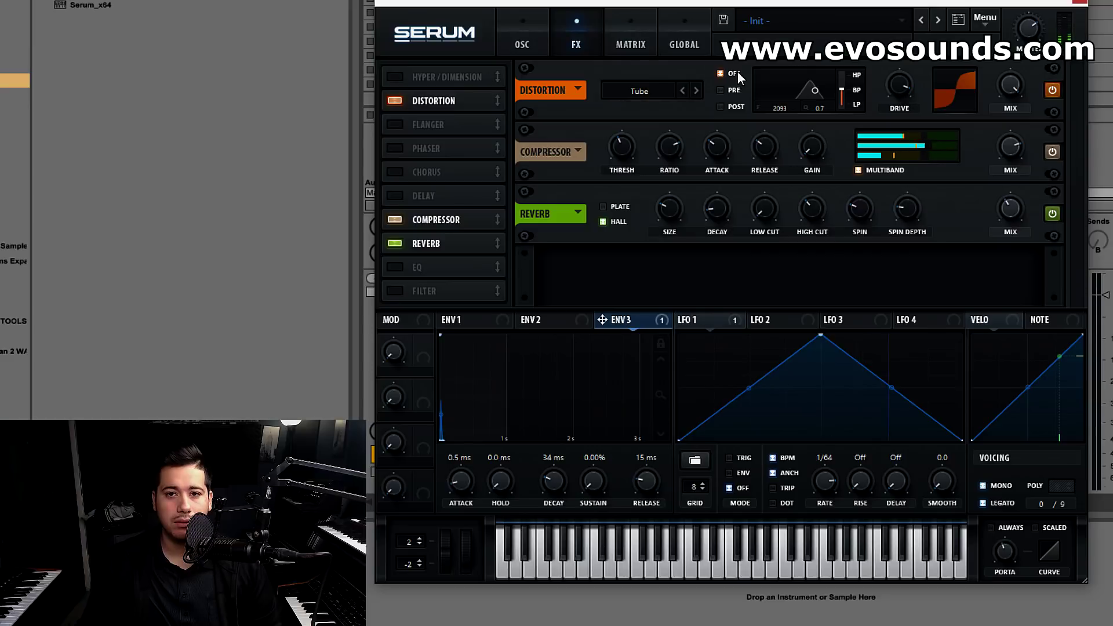
{"action": "left_click", "coordinate": [534, 26]}
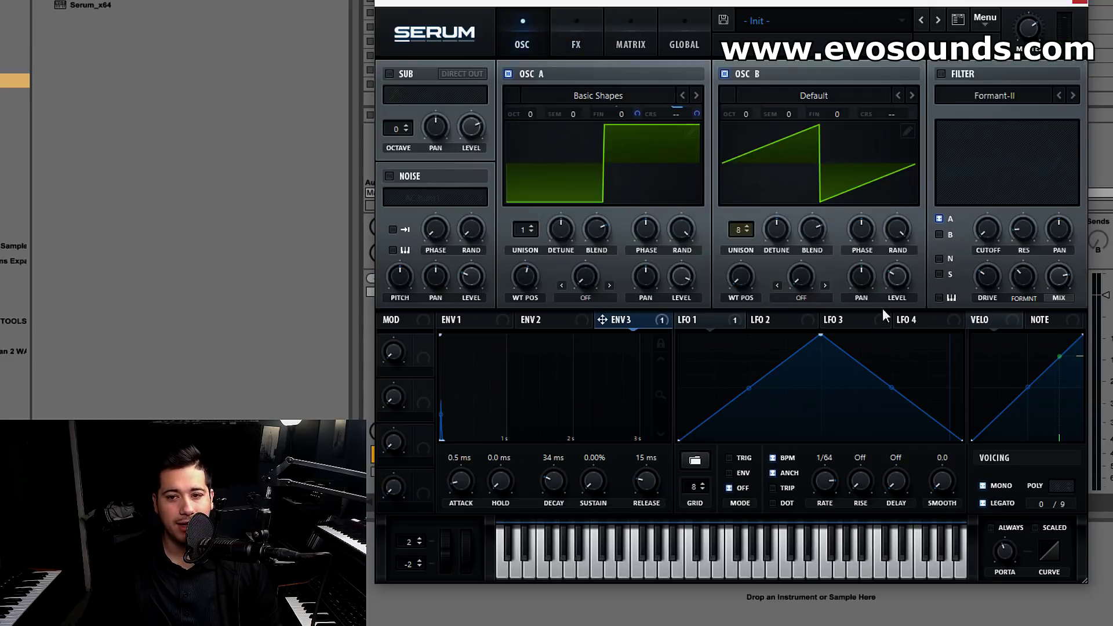
Step: Close the synth window, clear the track solo, and raise track 11's volume to -6.5 dB
{"action": "left_click", "coordinate": [1080, 2]}
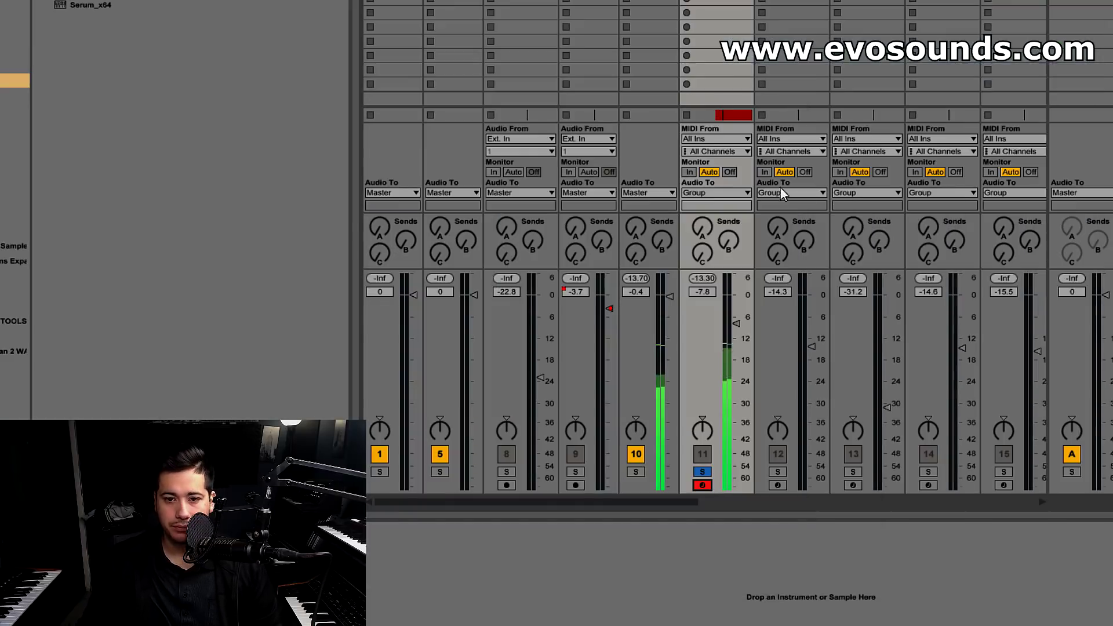
{"action": "double_click", "coordinate": [641, 471]}
{"action": "left_click_drag", "start_coordinate": [736, 323], "coordinate": [736, 318]}
Step: Audition the OTT device on group track 10, bypass it again, and return to the synth
{"action": "left_click", "coordinate": [650, 2]}
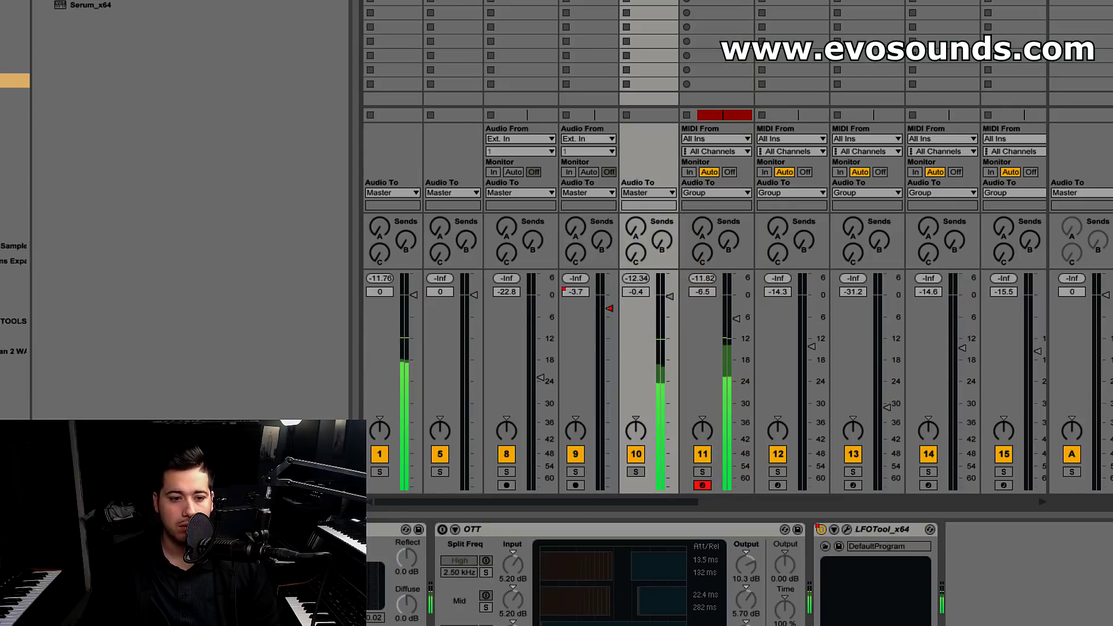
{"action": "left_click", "coordinate": [442, 530]}
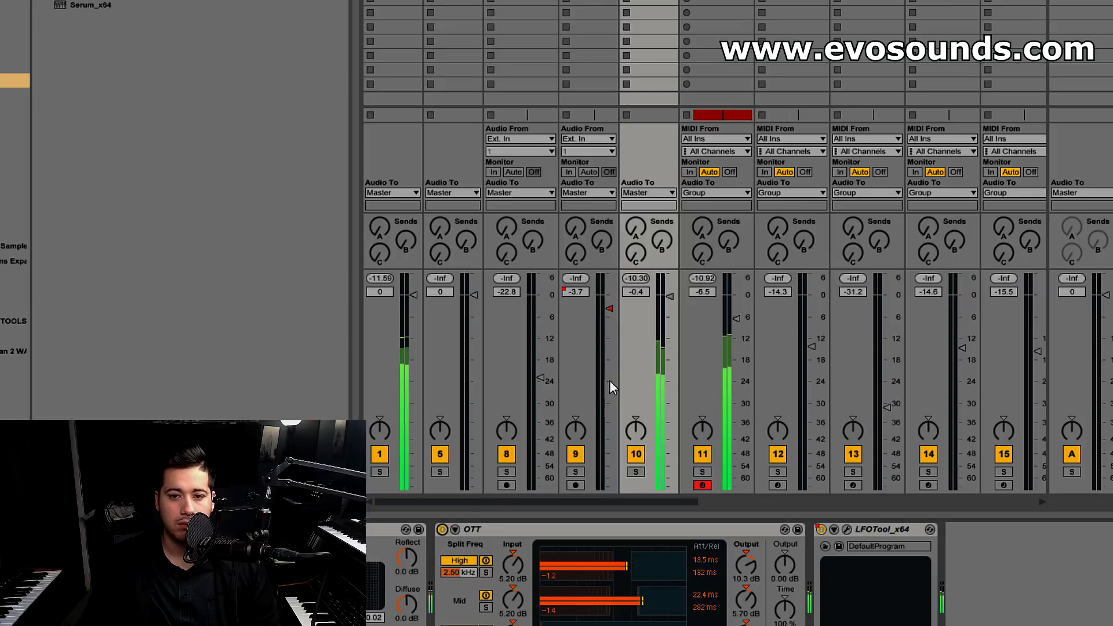
{"action": "left_click", "coordinate": [442, 529]}
{"action": "left_click", "coordinate": [707, 376]}
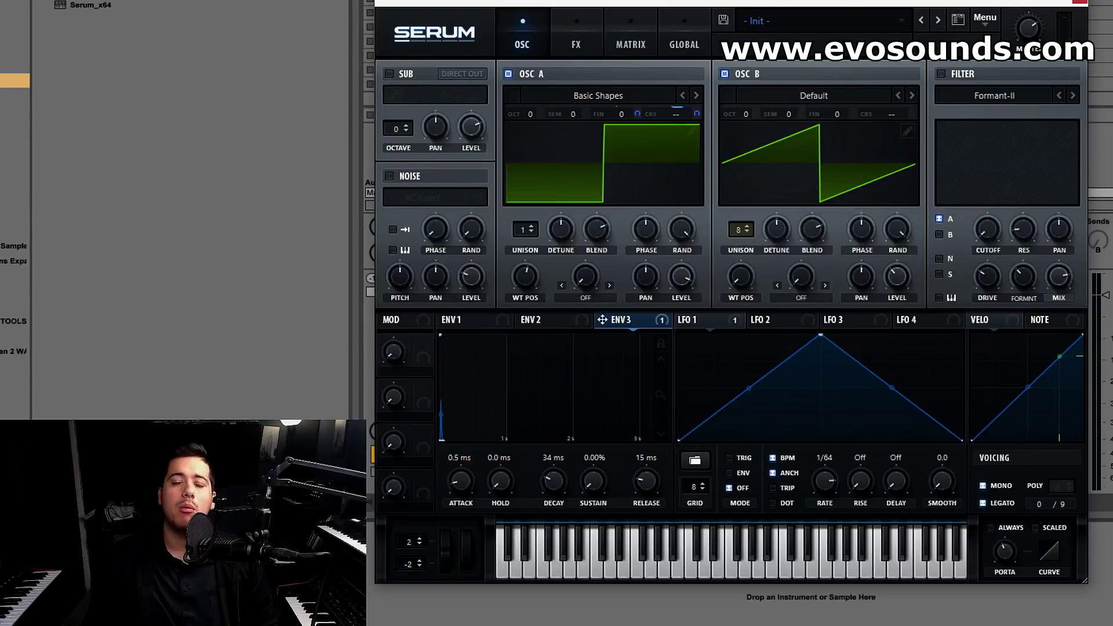
{"action": "left_click", "coordinate": [557, 55]}
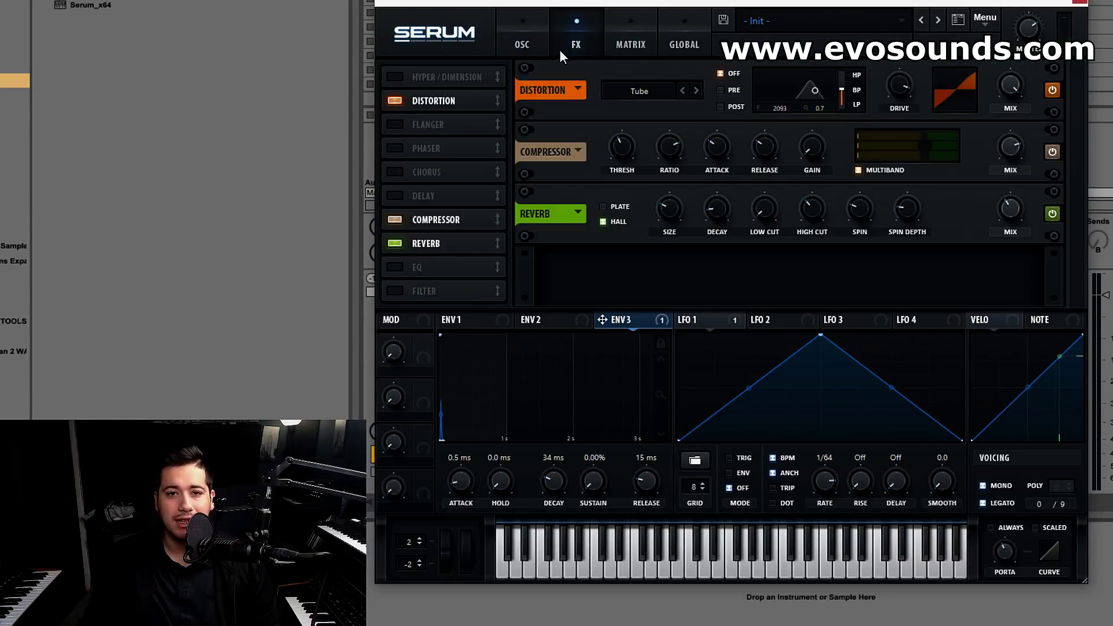
{"action": "left_click", "coordinate": [394, 268]}
{"action": "left_click", "coordinate": [395, 268]}
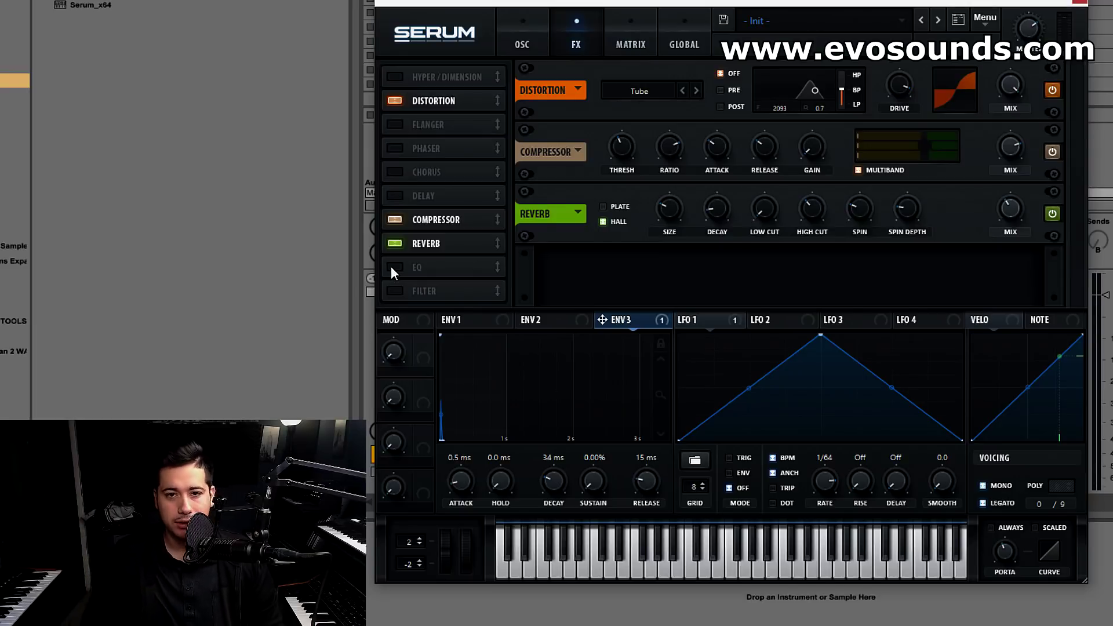
{"action": "left_click", "coordinate": [545, 41]}
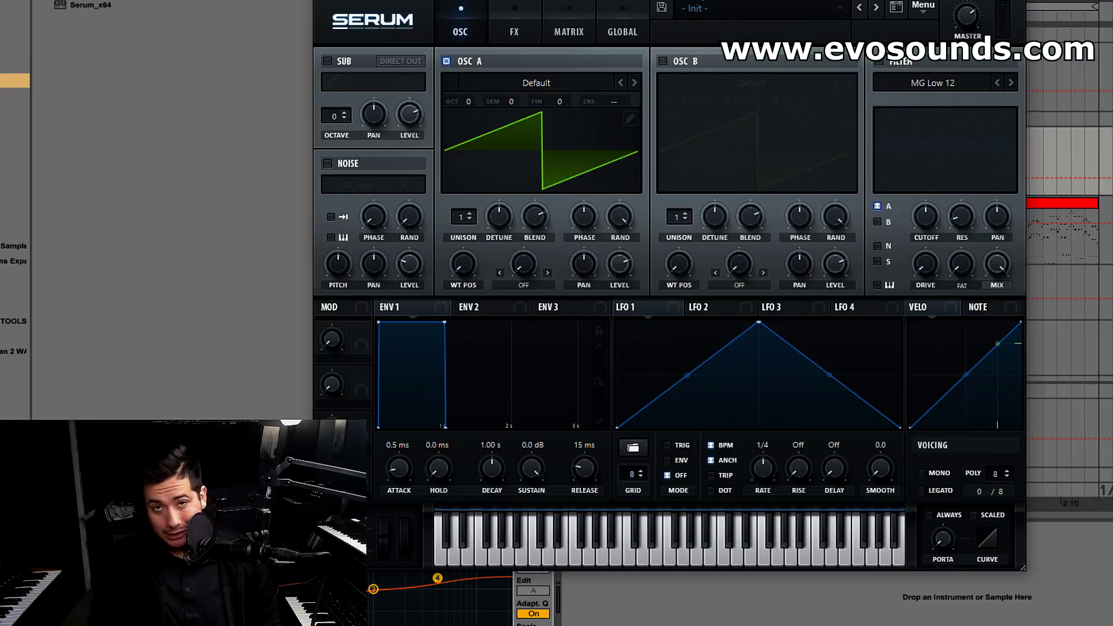
Step: Enable oscillator B in the new Init patch, set both oscillators to 10 unison voices, and fine-tune their detune
{"action": "left_click_drag", "start_coordinate": [469, 220], "coordinate": [533, 162]}
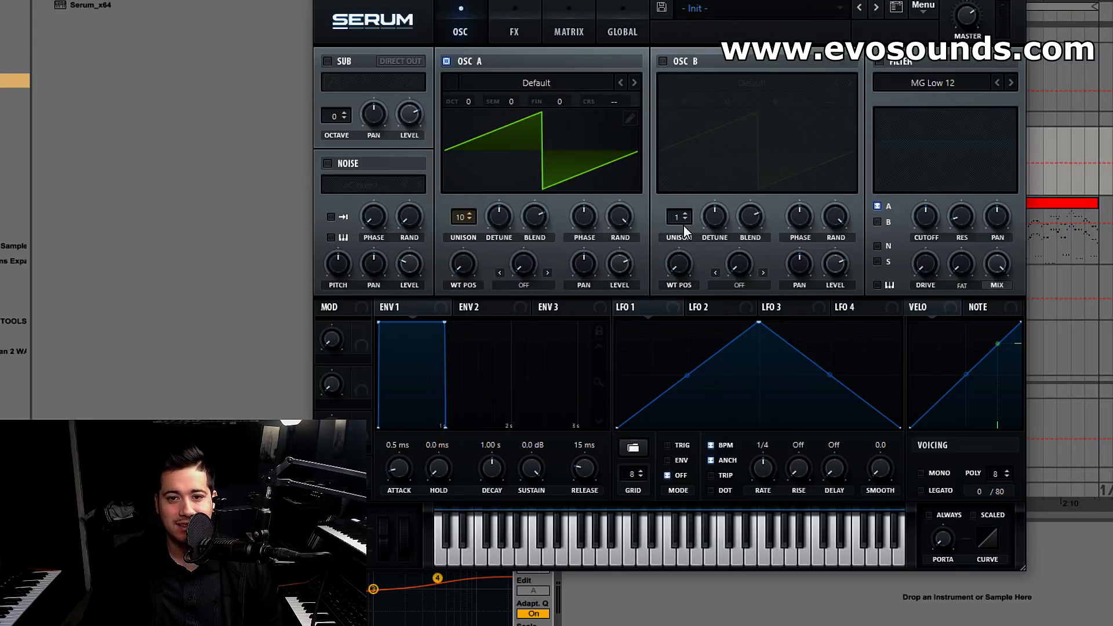
{"action": "left_click_drag", "start_coordinate": [678, 217], "coordinate": [705, 192]}
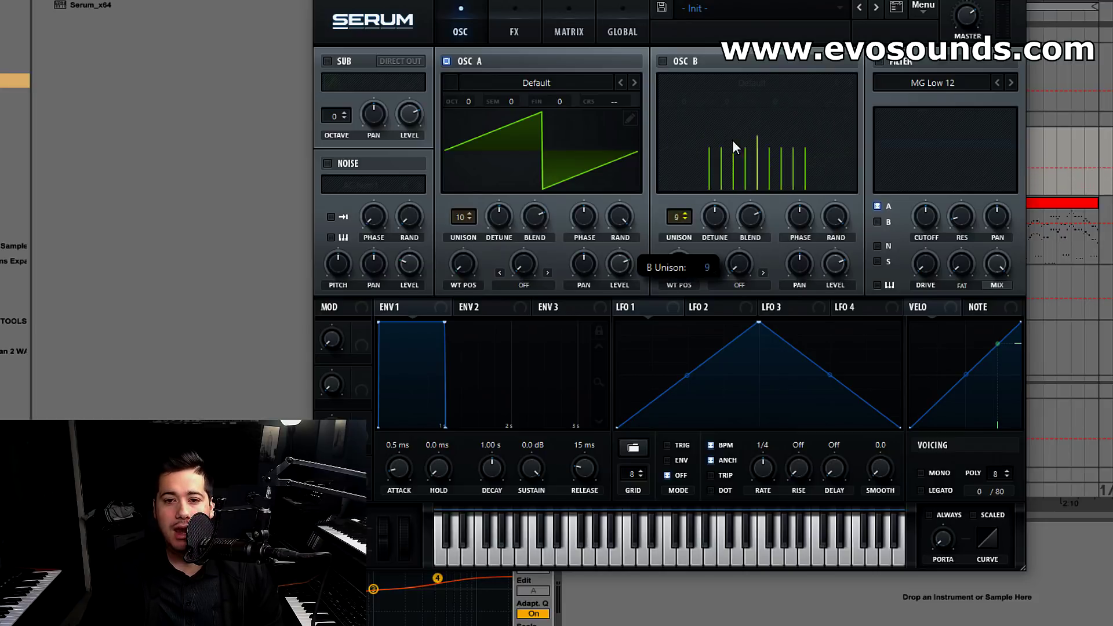
{"action": "left_click_drag", "start_coordinate": [729, 147], "coordinate": [735, 129]}
{"action": "left_click", "coordinate": [663, 61]}
{"action": "left_click_drag", "start_coordinate": [496, 210], "coordinate": [504, 211]}
{"action": "left_click_drag", "start_coordinate": [717, 220], "coordinate": [723, 222]}
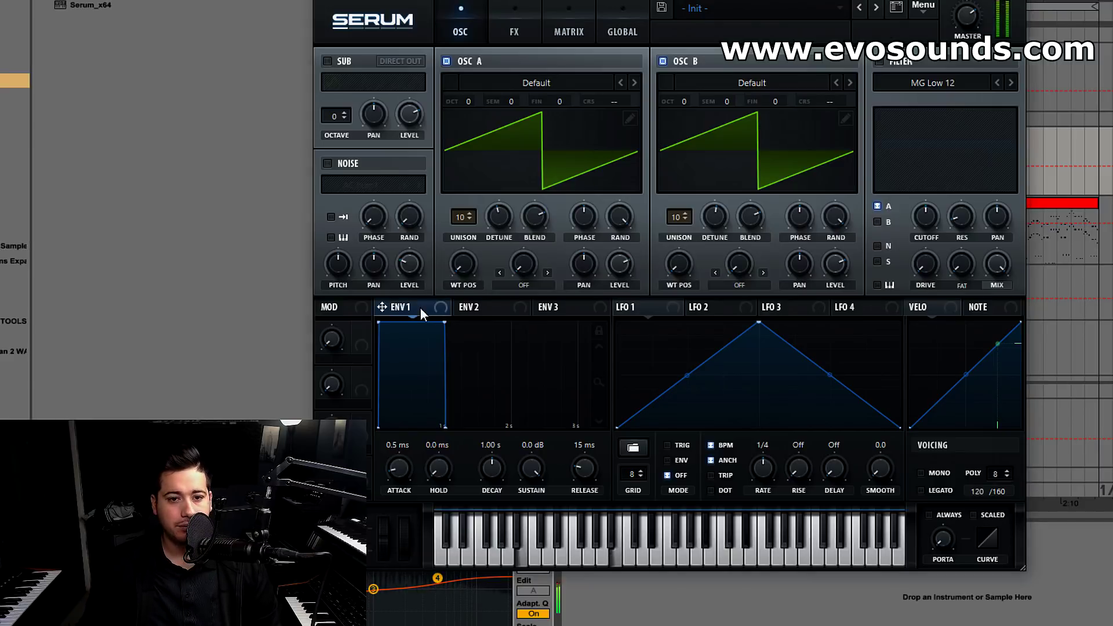
Step: Set envelope 1's release to 170 ms and load the basic sine shape into LFO 1
{"action": "mouse_move", "coordinate": [586, 467]}
{"action": "left_mouse_down"}
{"action": "mouse_move", "coordinate": [589, 456]}
{"action": "mouse_move", "coordinate": [594, 465]}
{"action": "left_mouse_up"}
{"action": "left_click", "coordinate": [667, 336]}
{"action": "left_click", "coordinate": [633, 448]}
{"action": "mouse_move", "coordinate": [649, 458]}
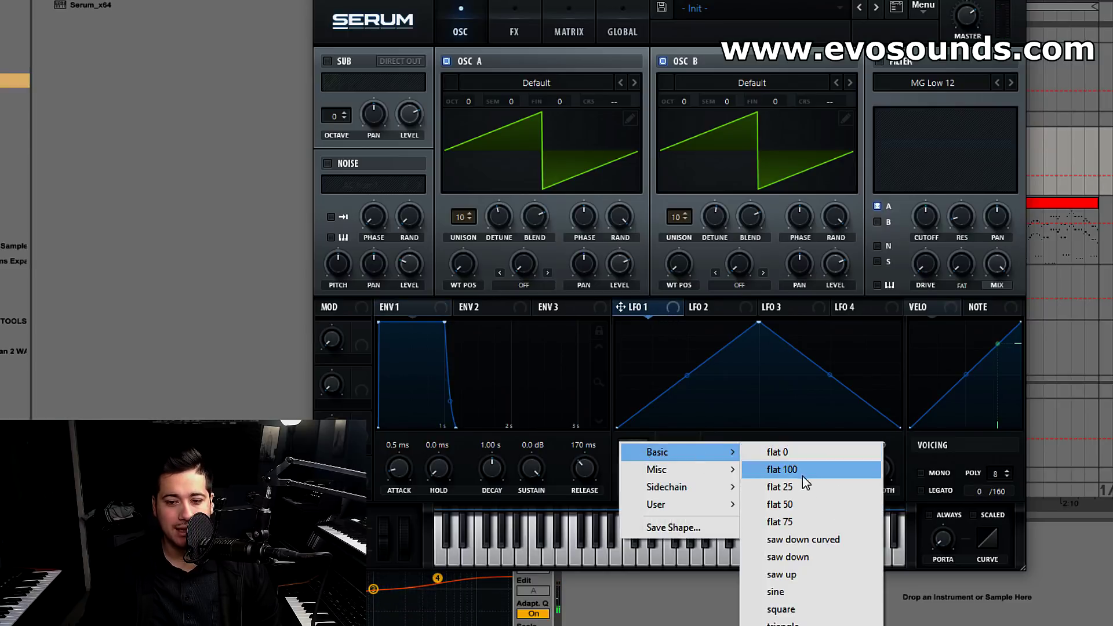
{"action": "left_click", "coordinate": [793, 589]}
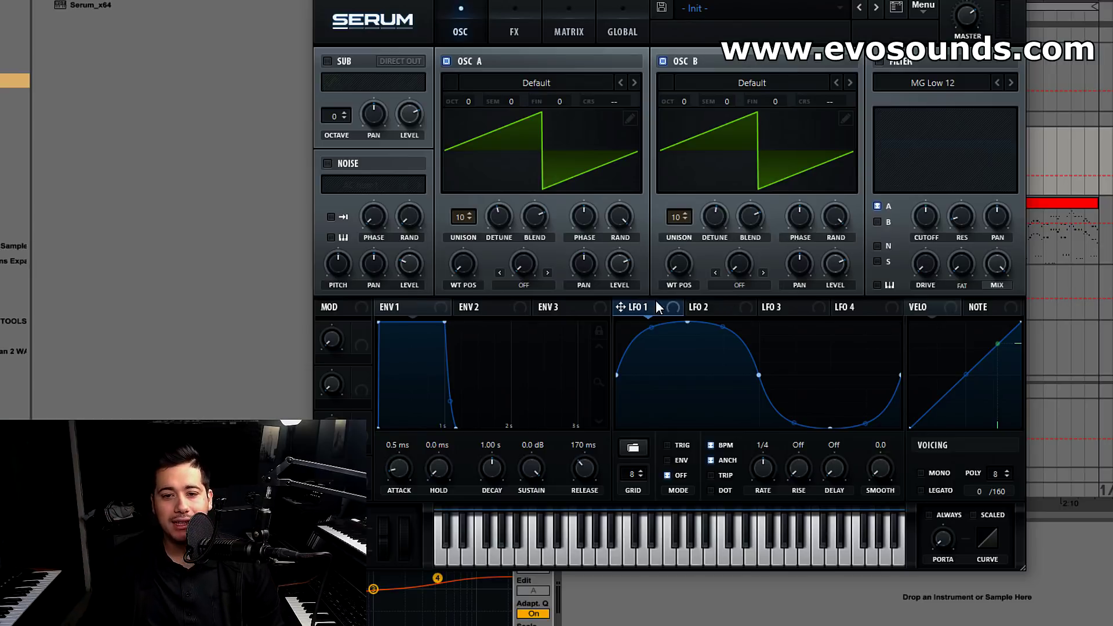
Step: Modulate the fine pitch of oscillators A and B with LFO 1 and set its rate to 1/32
{"action": "left_click_drag", "start_coordinate": [575, 96], "coordinate": [576, 97]}
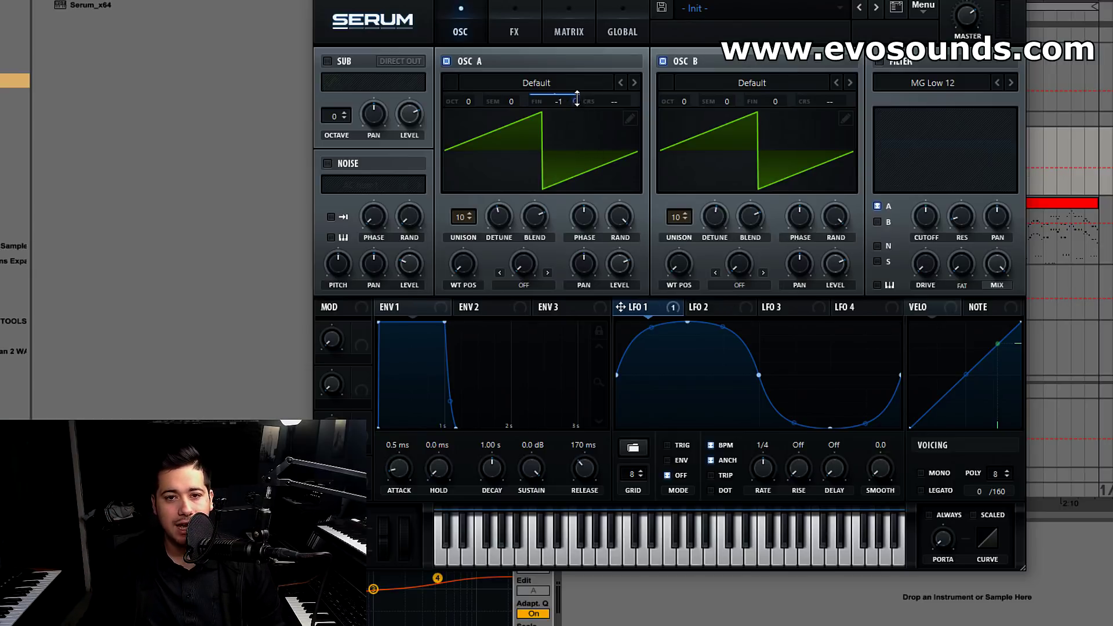
{"action": "left_click_drag", "start_coordinate": [638, 307], "coordinate": [774, 102]}
{"action": "left_click_drag", "start_coordinate": [749, 479], "coordinate": [785, 458]}
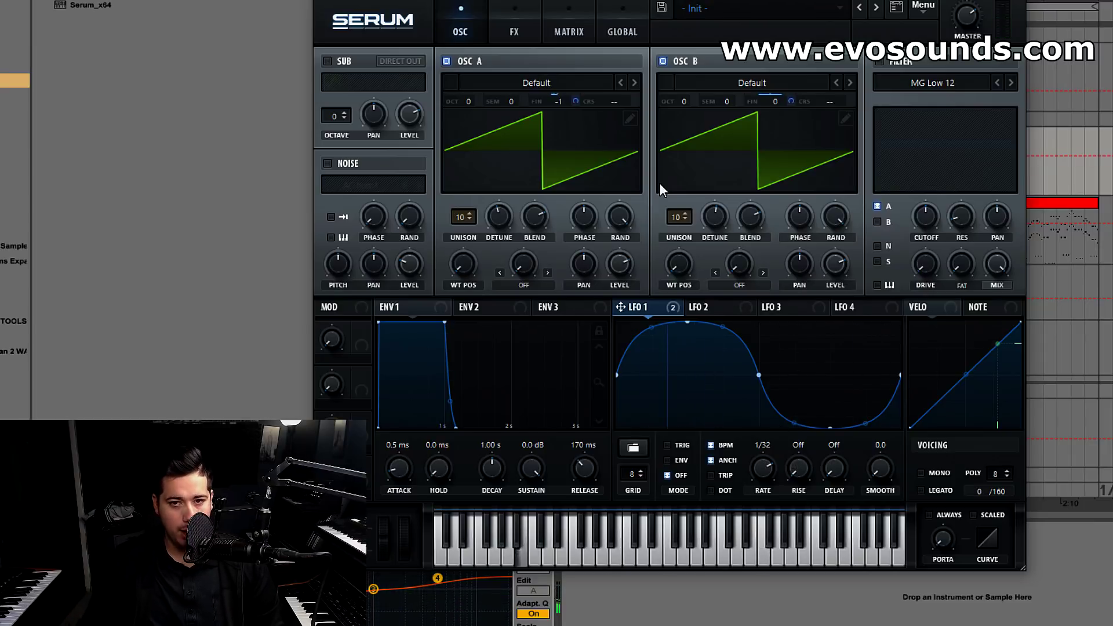
Step: Enable the MG Low 12 filter, route oscillator B through it along with A, and lower the cutoff
{"action": "left_click", "coordinate": [880, 61]}
{"action": "left_click", "coordinate": [877, 222]}
{"action": "left_click_drag", "start_coordinate": [913, 221], "coordinate": [915, 249]}
Step: Set envelope 2 to a 307 ms decay with 0% sustain and use it to modulate the filter cutoff
{"action": "left_click", "coordinate": [480, 307]}
{"action": "left_click_drag", "start_coordinate": [491, 467], "coordinate": [483, 493]}
{"action": "left_click_drag", "start_coordinate": [931, 222], "coordinate": [975, 197]}
{"action": "left_click_drag", "start_coordinate": [999, 144], "coordinate": [998, 124]}
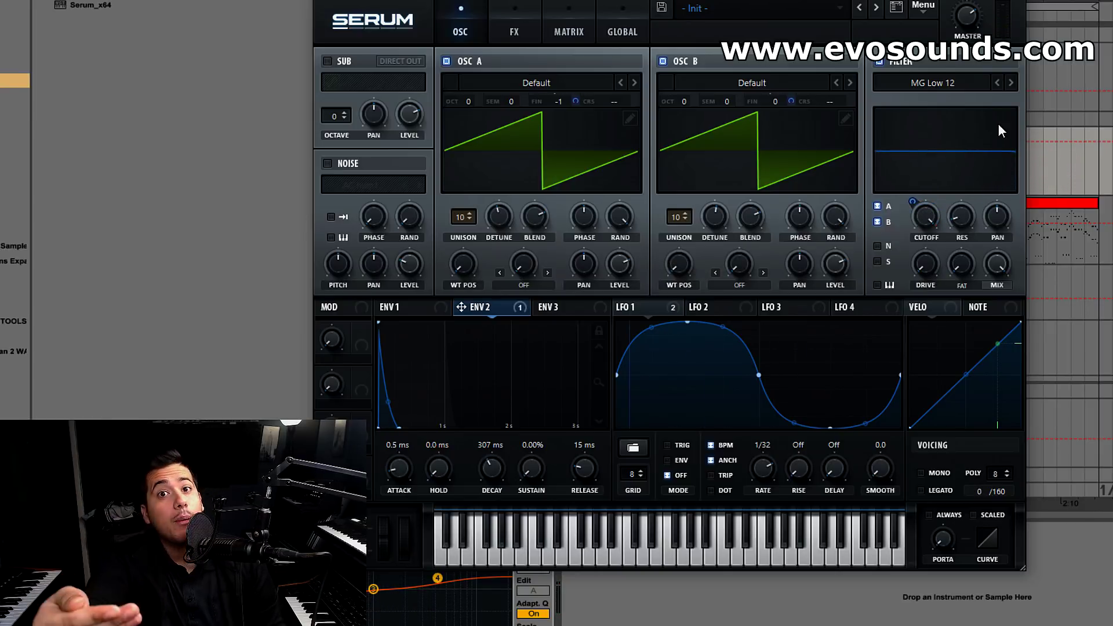
Step: Add the Distortion effect in Downsample mode and lower its drive
{"action": "left_click", "coordinate": [534, 18]}
{"action": "left_click", "coordinate": [332, 88]}
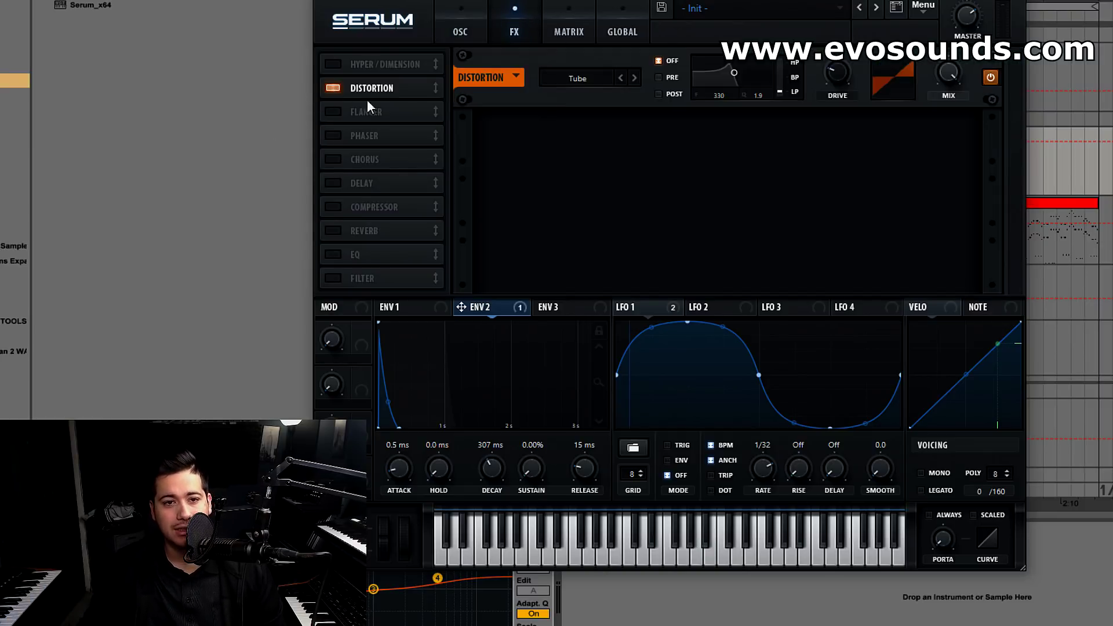
{"action": "left_click", "coordinate": [577, 78]}
{"action": "left_click", "coordinate": [641, 235]}
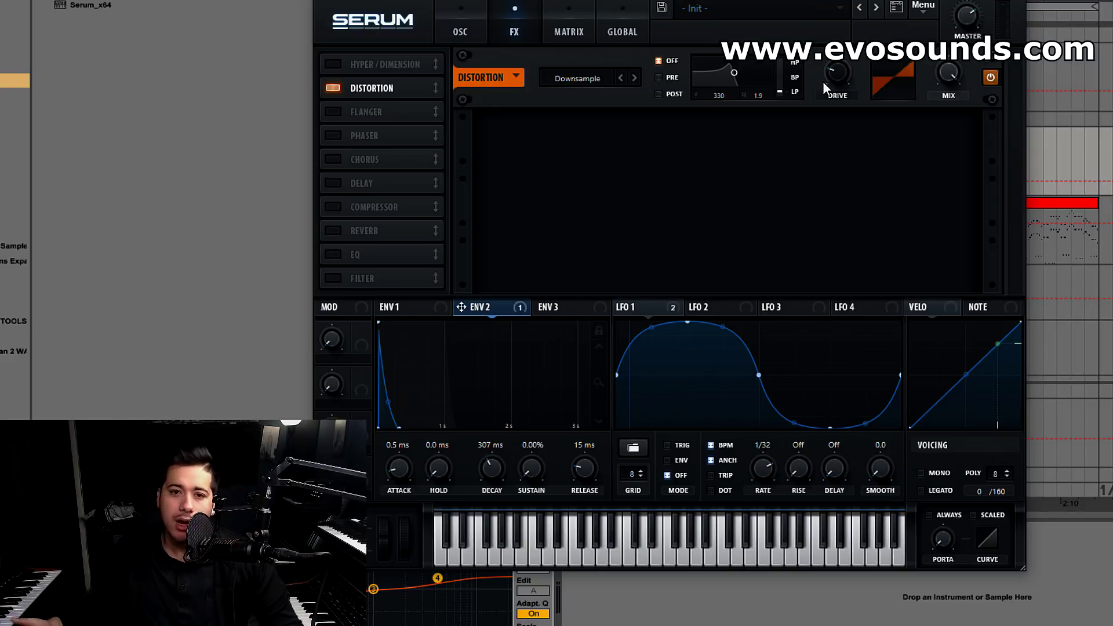
{"action": "left_click_drag", "start_coordinate": [829, 71], "coordinate": [810, 79]}
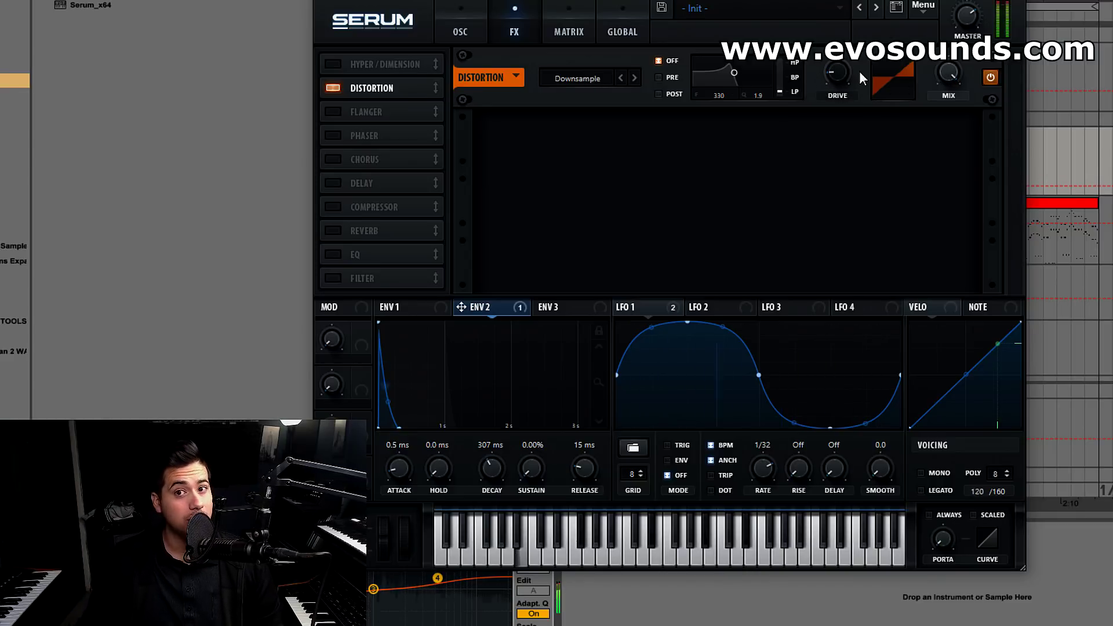
Step: Bypass the distortion and re-enable it to compare the sound
{"action": "left_click", "coordinate": [469, 19]}
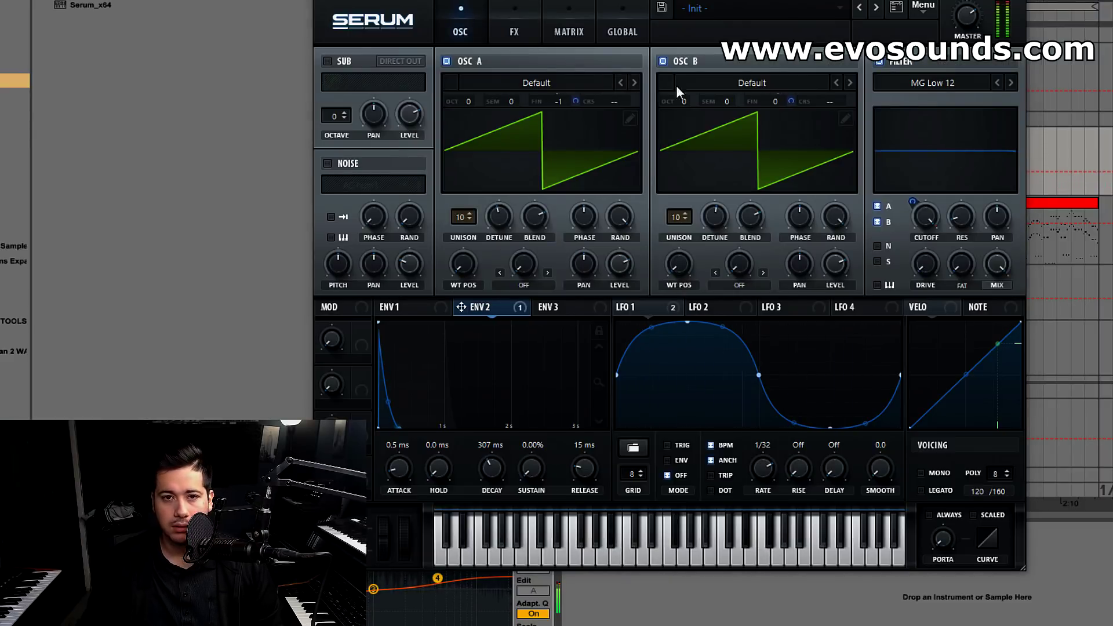
{"action": "left_click", "coordinate": [514, 26]}
{"action": "left_click", "coordinate": [331, 86]}
{"action": "left_click", "coordinate": [333, 85]}
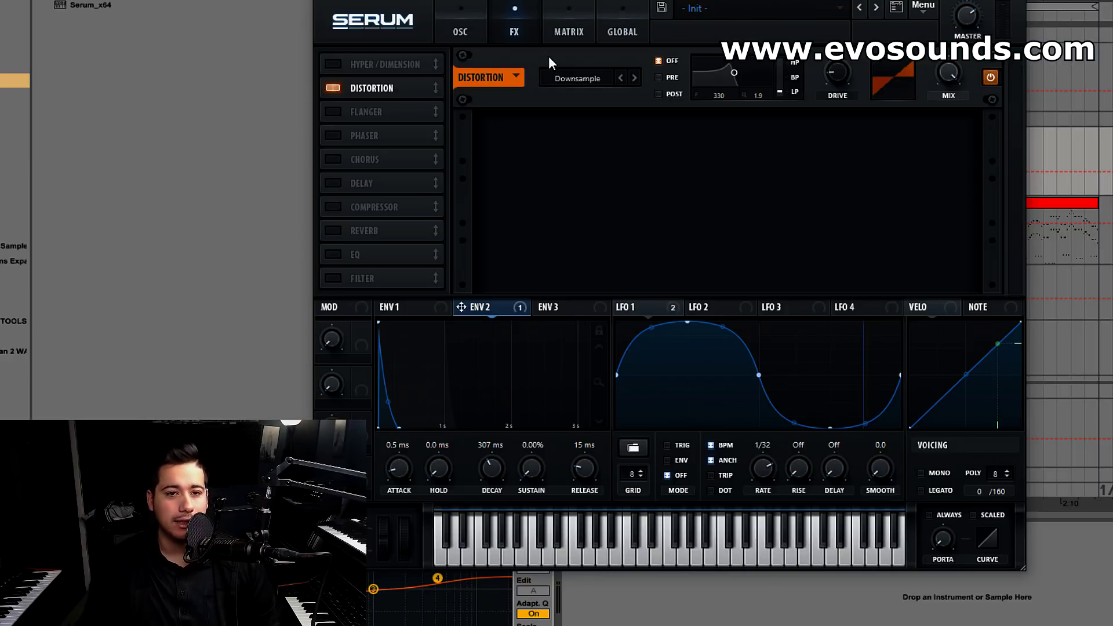
Step: Add the Hyper/Dimension effect, reduce the Hyper mix, and adjust the Dimension size and mix
{"action": "left_click", "coordinate": [333, 64]}
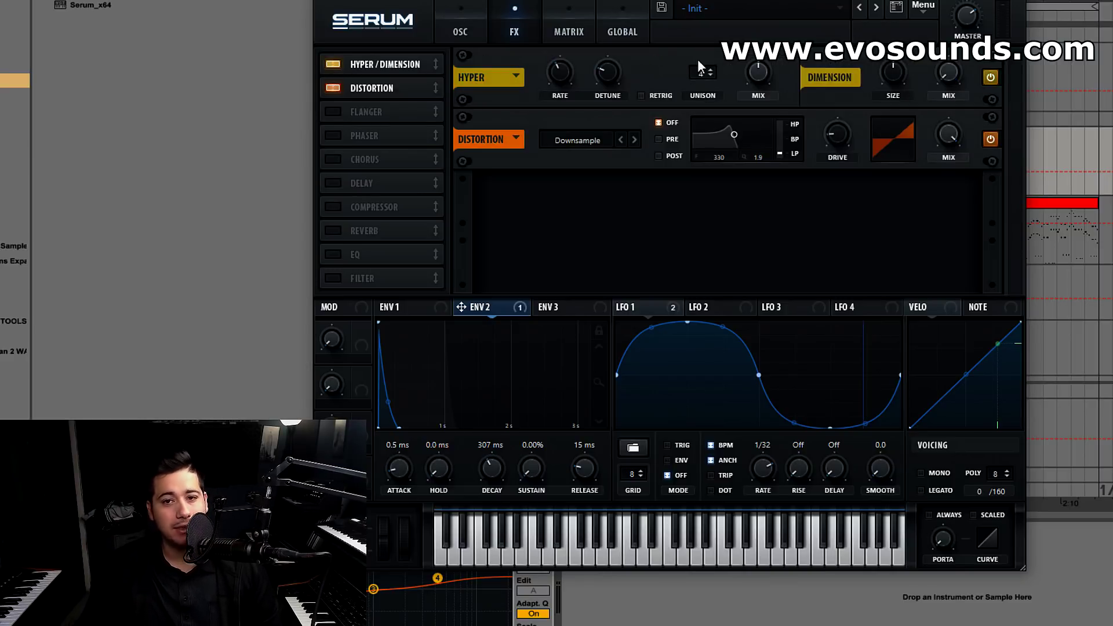
{"action": "mouse_move", "coordinate": [732, 88]}
{"action": "left_click_drag", "start_coordinate": [718, 93], "coordinate": [705, 94]}
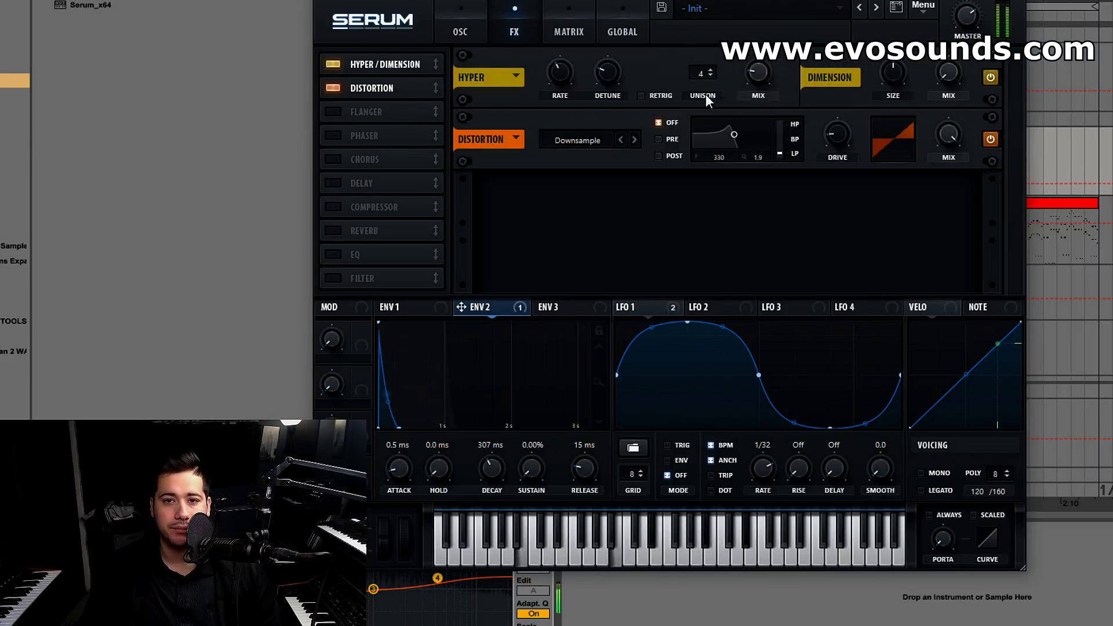
{"action": "left_click_drag", "start_coordinate": [948, 79], "coordinate": [872, 98]}
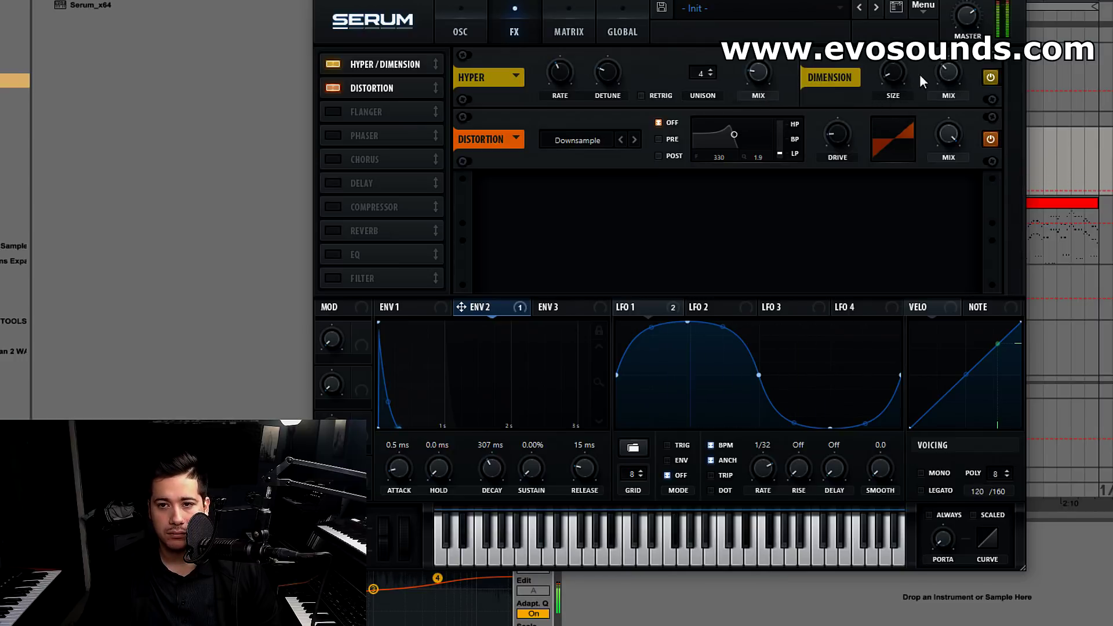
Step: Add the Reverb effect after the distortion in Hall mode
{"action": "left_click", "coordinate": [333, 231]}
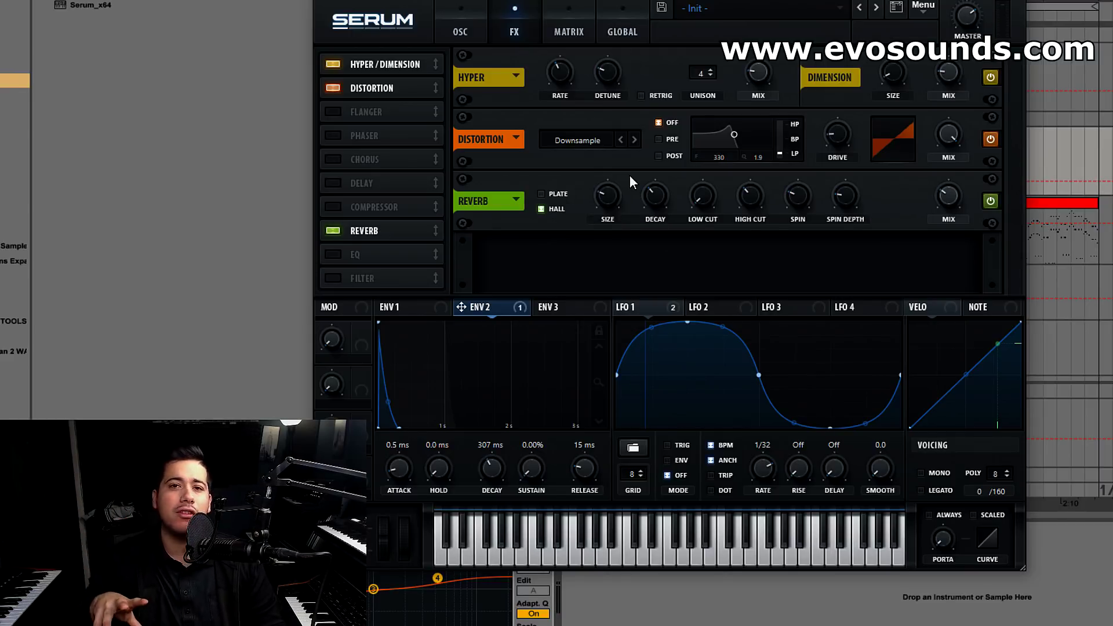
Step: Adjust the Reverb mix and reduce the Distortion mix to about 78%
{"action": "mouse_move", "coordinate": [950, 194]}
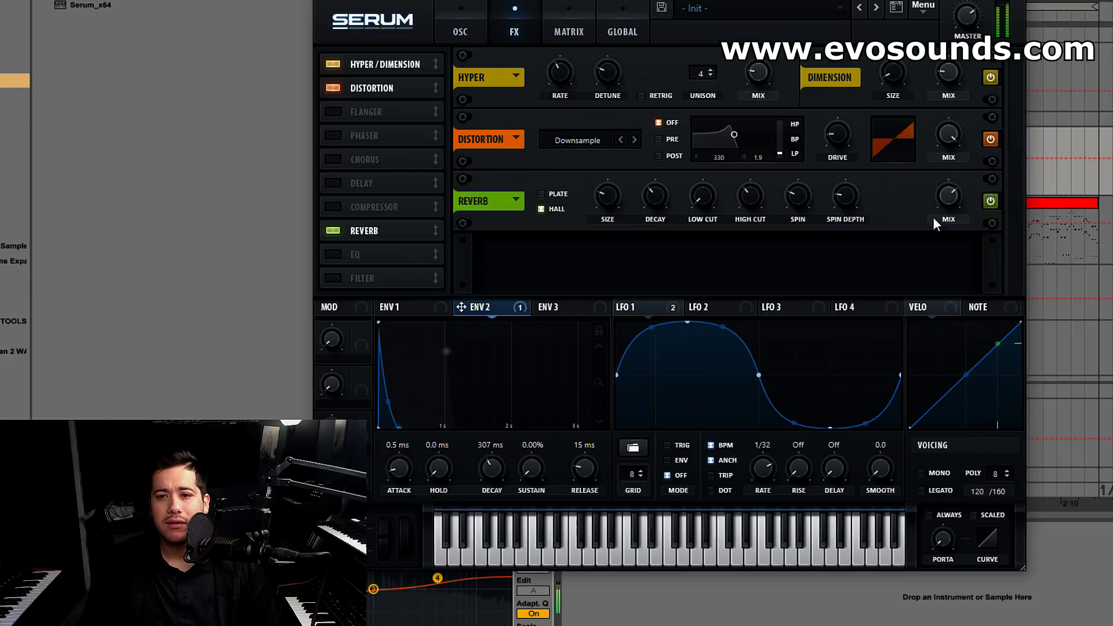
{"action": "left_click_drag", "start_coordinate": [928, 211], "coordinate": [922, 228]}
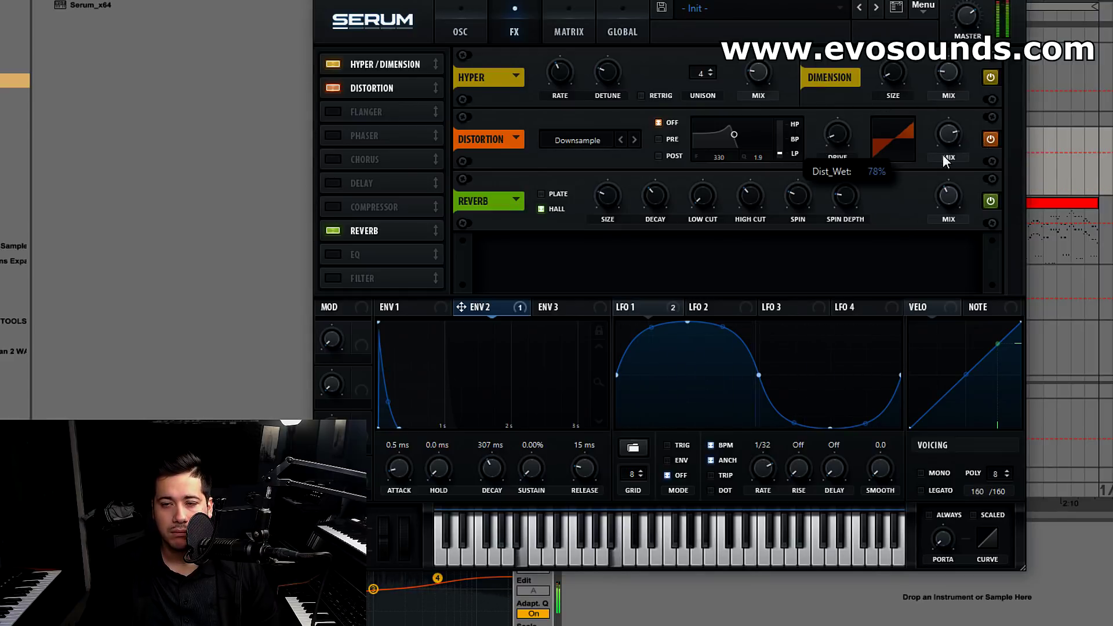
{"action": "left_click_drag", "start_coordinate": [906, 238], "coordinate": [946, 146]}
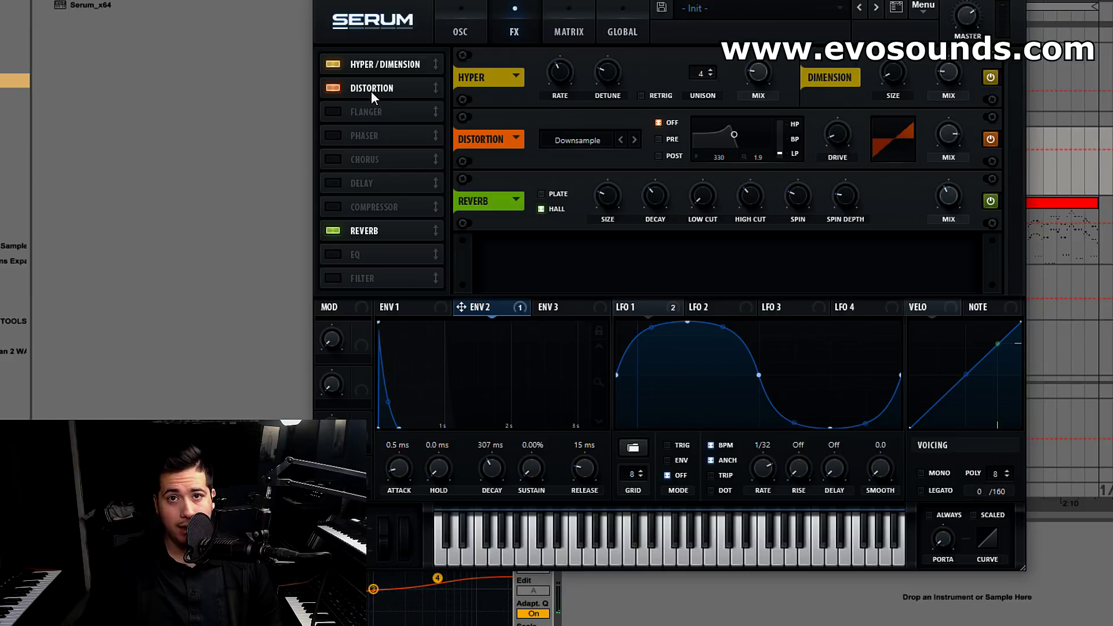
Step: Move the Distortion below the Reverb in the effects chain, and adjust the reverb's size, decay and mix
{"action": "left_click_drag", "start_coordinate": [371, 91], "coordinate": [386, 239]}
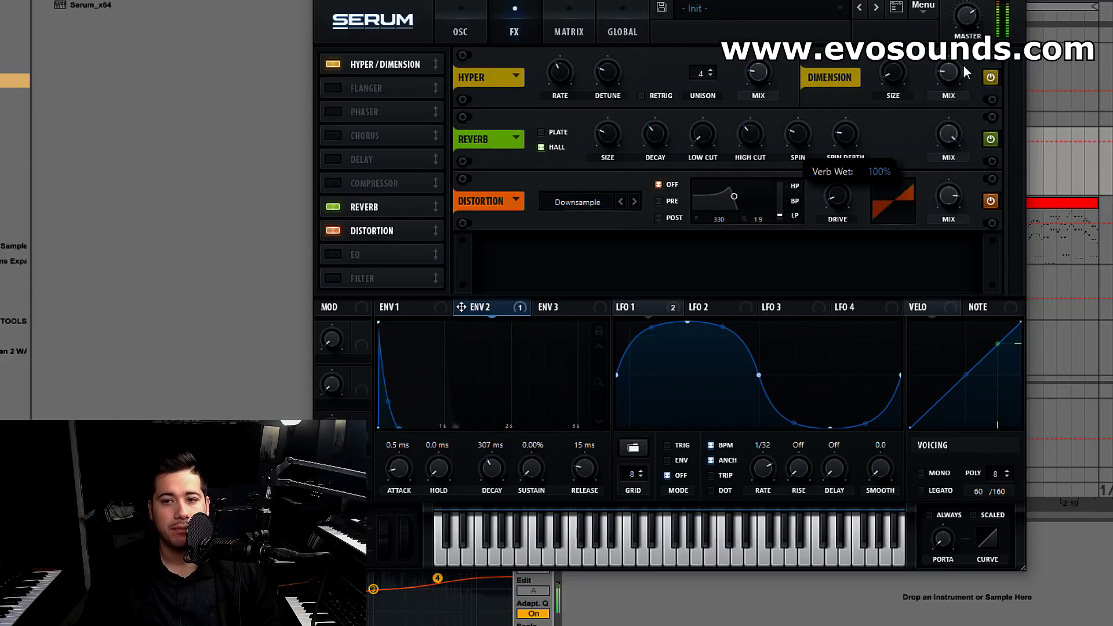
{"action": "left_click_drag", "start_coordinate": [646, 140], "coordinate": [624, 177]}
{"action": "left_click_drag", "start_coordinate": [602, 138], "coordinate": [600, 157]}
{"action": "mouse_move", "coordinate": [948, 134]}
{"action": "left_mouse_down"}
{"action": "mouse_move", "coordinate": [920, 180]}
{"action": "mouse_move", "coordinate": [960, 143]}
{"action": "mouse_move", "coordinate": [950, 139]}
{"action": "left_mouse_up"}
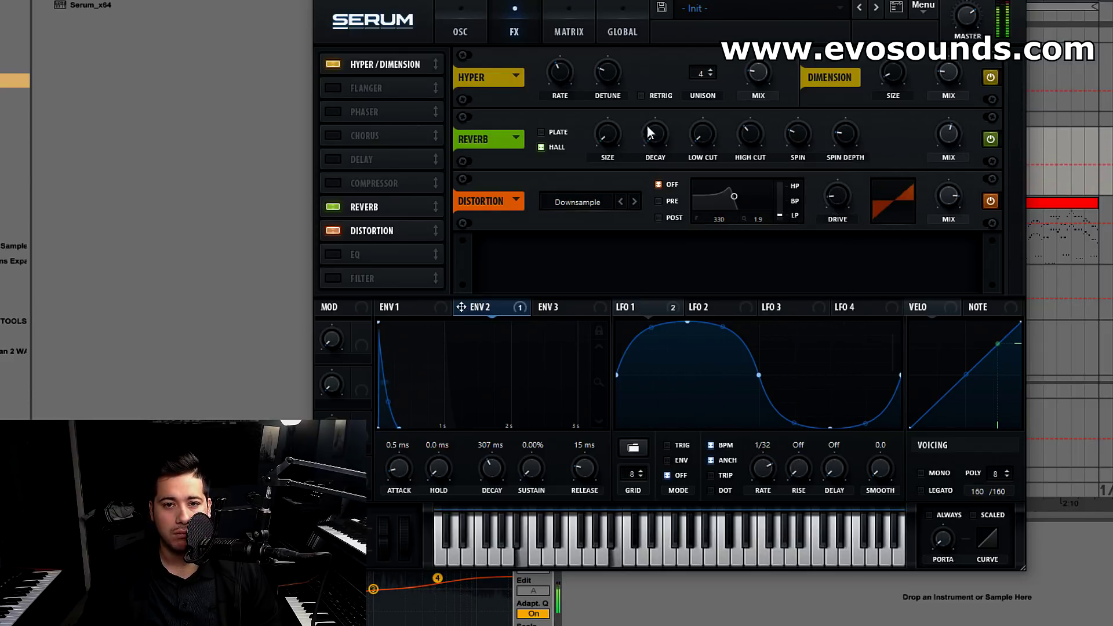
{"action": "left_click_drag", "start_coordinate": [600, 145], "coordinate": [659, 124]}
{"action": "left_click_drag", "start_coordinate": [950, 135], "coordinate": [944, 153]}
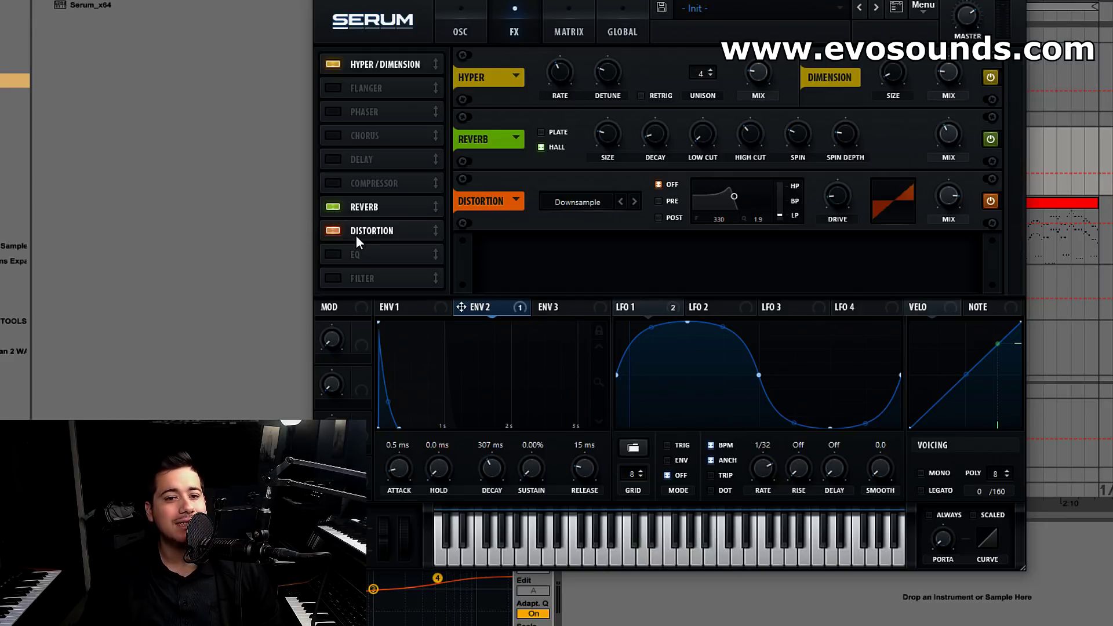
Step: Return to the oscillator settings and fine-tune the filter cutoff
{"action": "left_click", "coordinate": [342, 260]}
{"action": "left_click", "coordinate": [339, 262]}
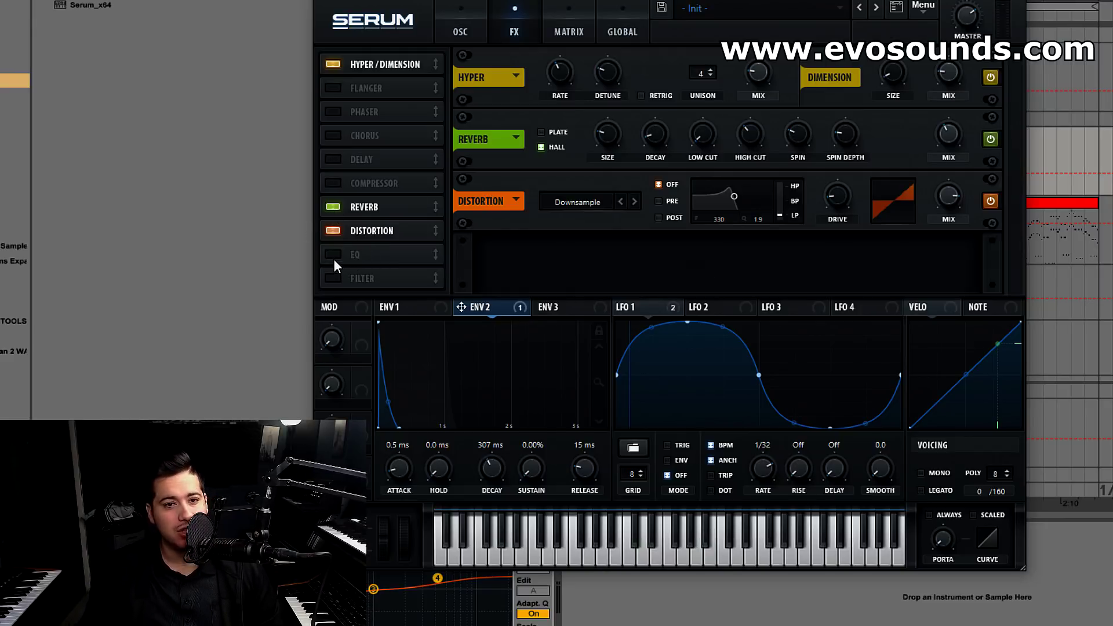
{"action": "left_click", "coordinate": [332, 136]}
{"action": "left_click", "coordinate": [476, 18]}
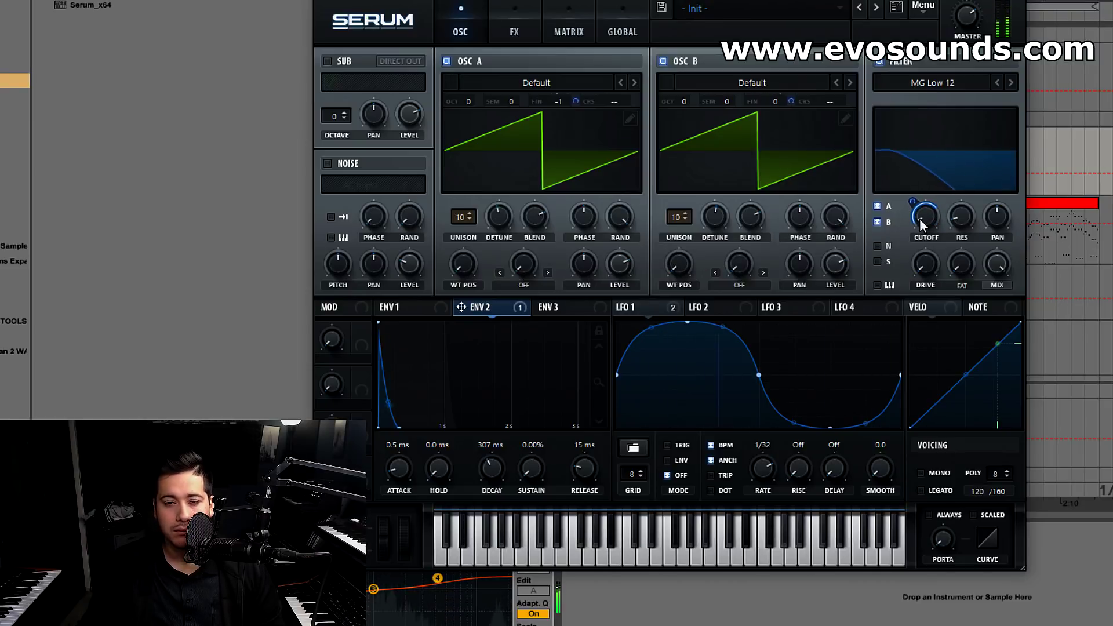
{"action": "mouse_move", "coordinate": [924, 224]}
{"action": "left_mouse_down"}
{"action": "mouse_move", "coordinate": [973, 165]}
{"action": "mouse_move", "coordinate": [925, 234]}
{"action": "mouse_move", "coordinate": [934, 220]}
{"action": "left_mouse_up"}
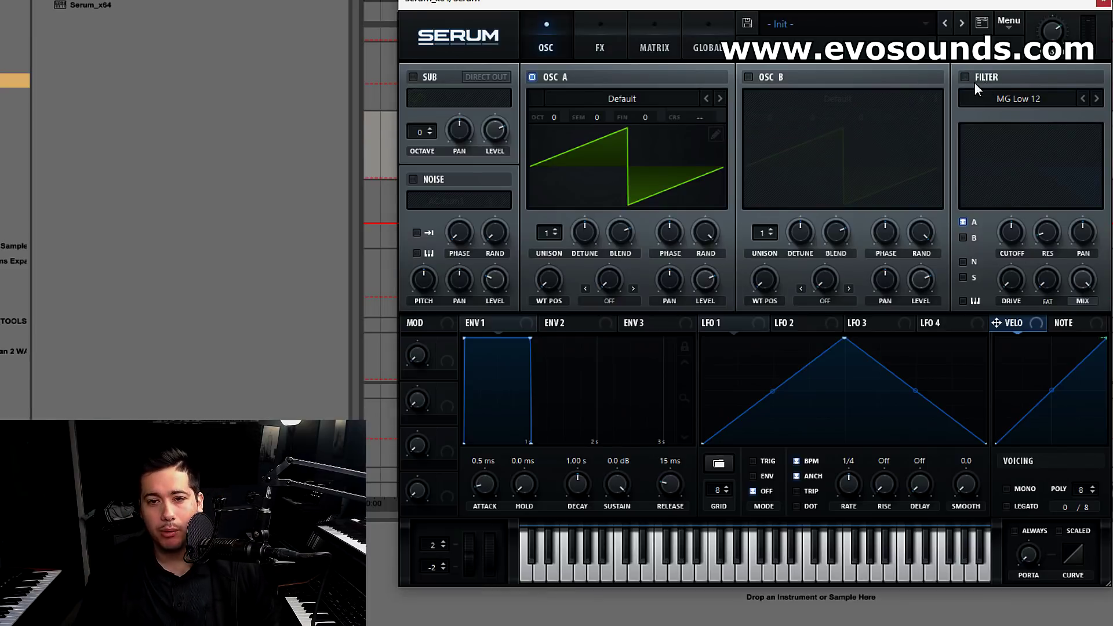
Step: Set oscillator A to 12 unison voices with less detune, and enable oscillator B with 11 unison voices
{"action": "left_click_drag", "start_coordinate": [552, 236], "coordinate": [593, 196]}
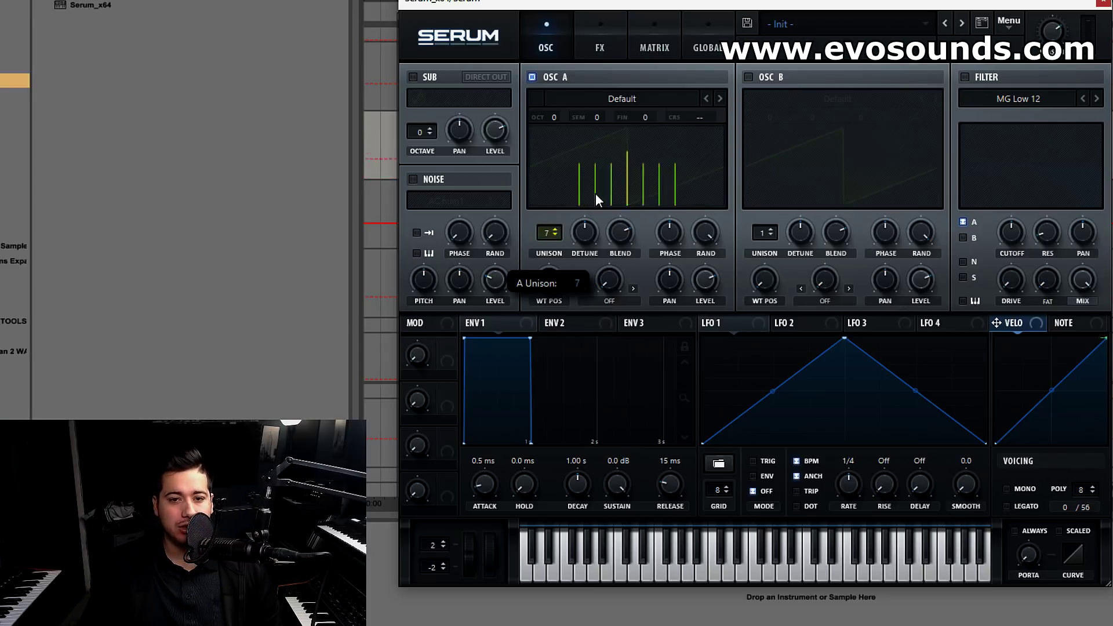
{"action": "left_click_drag", "start_coordinate": [583, 241], "coordinate": [580, 238]}
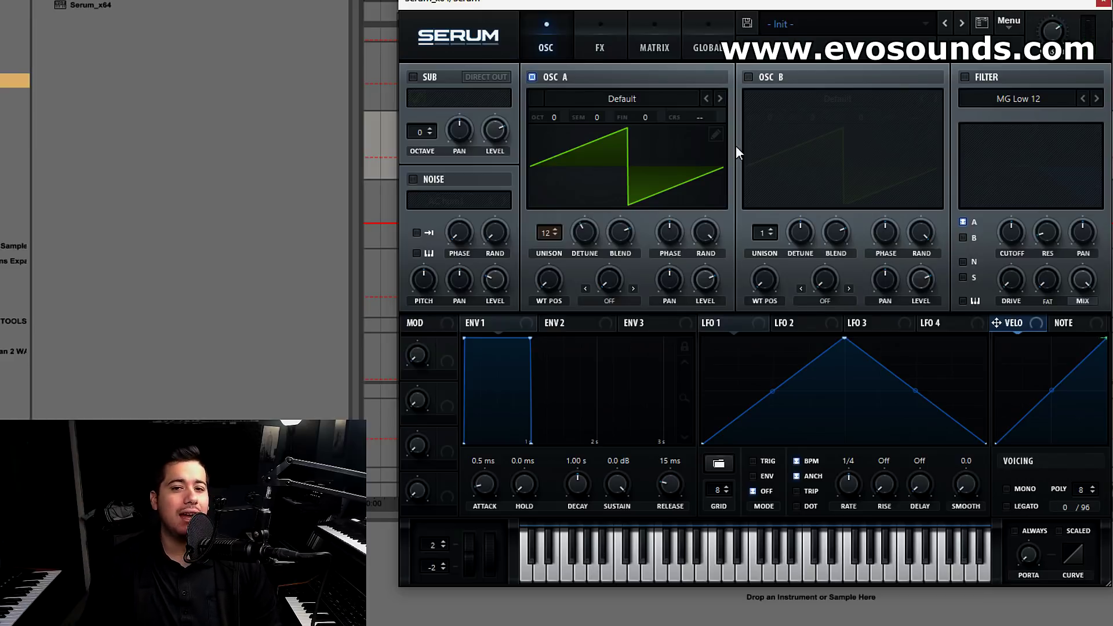
{"action": "left_click", "coordinate": [749, 78]}
{"action": "left_click_drag", "start_coordinate": [764, 232], "coordinate": [803, 201]}
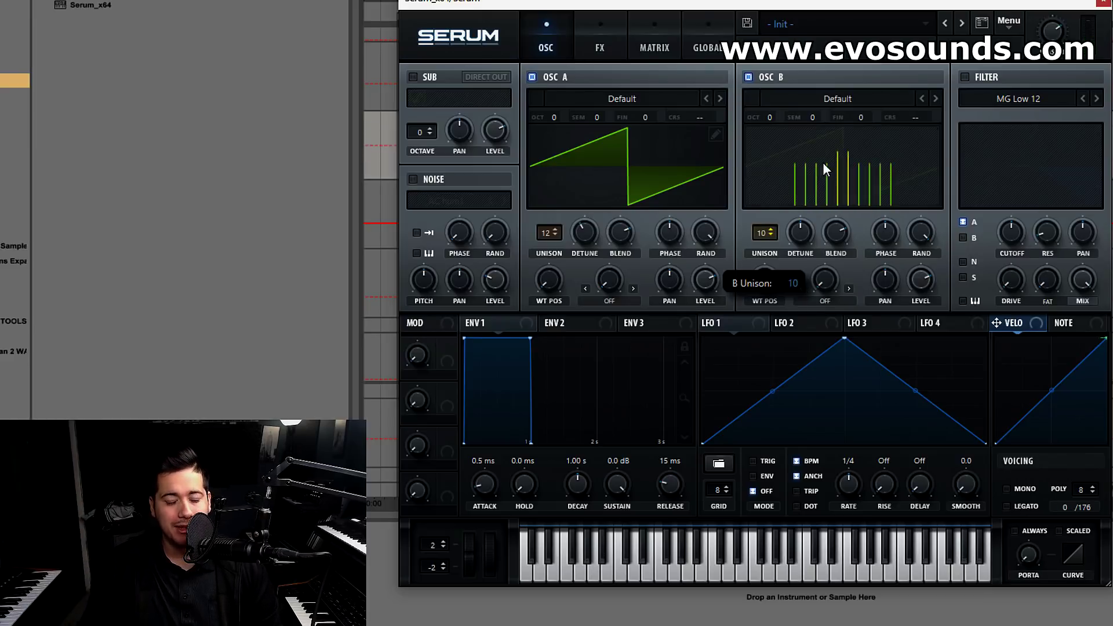
{"action": "left_click_drag", "start_coordinate": [822, 164], "coordinate": [822, 150]}
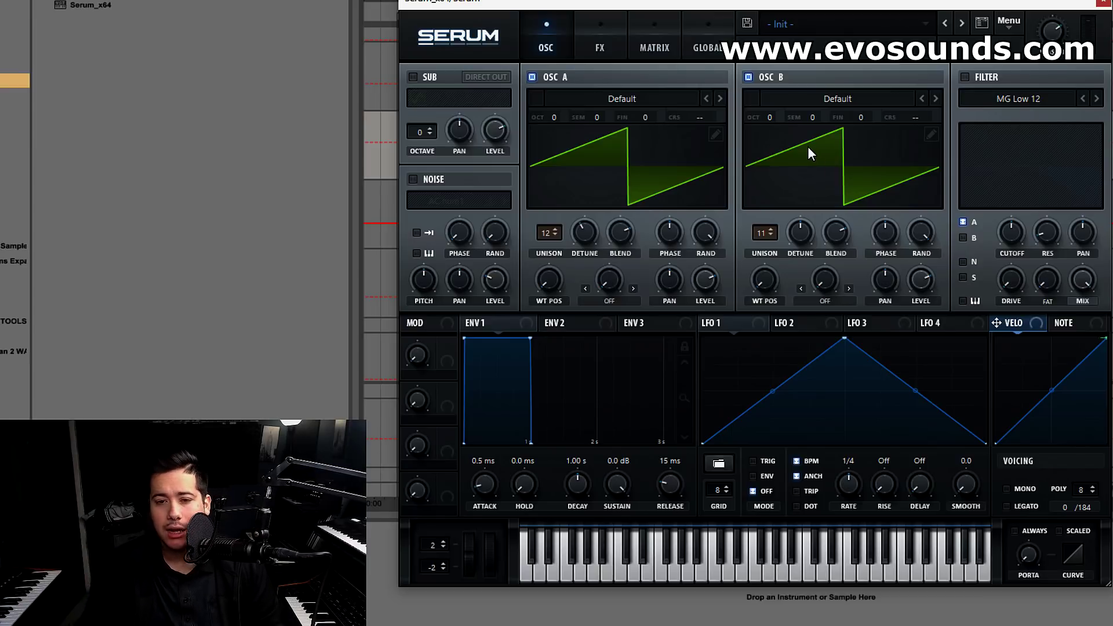
Step: Shape Envelope 2 with a 307 ms decay and zero sustain, and assign it to oscillator A's warp in Sync mode
{"action": "left_click", "coordinate": [583, 323]}
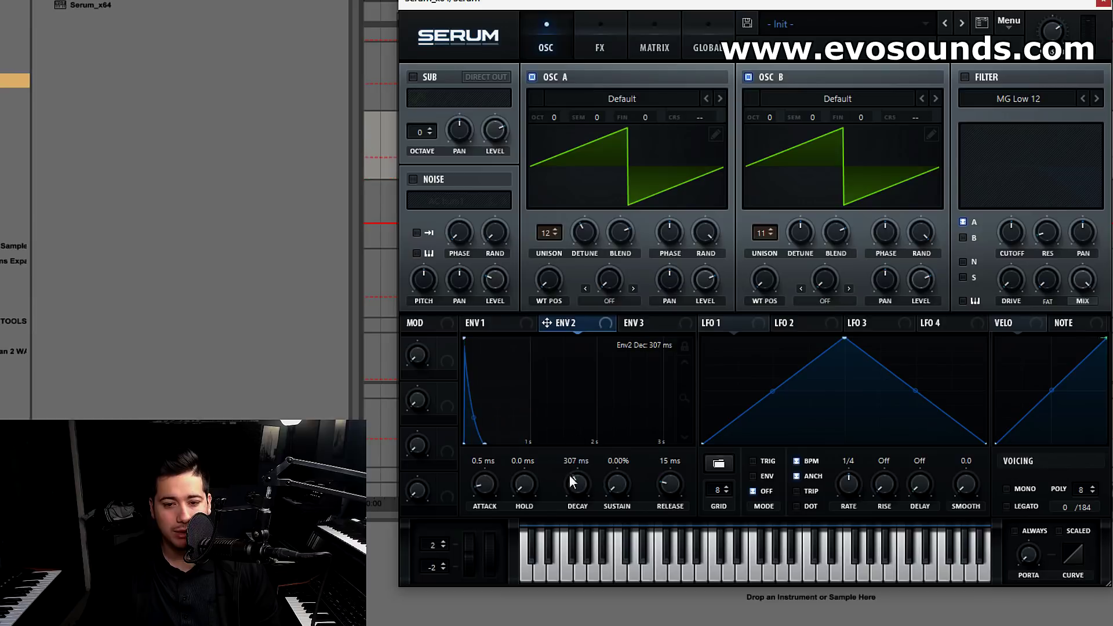
{"action": "left_click", "coordinate": [609, 300]}
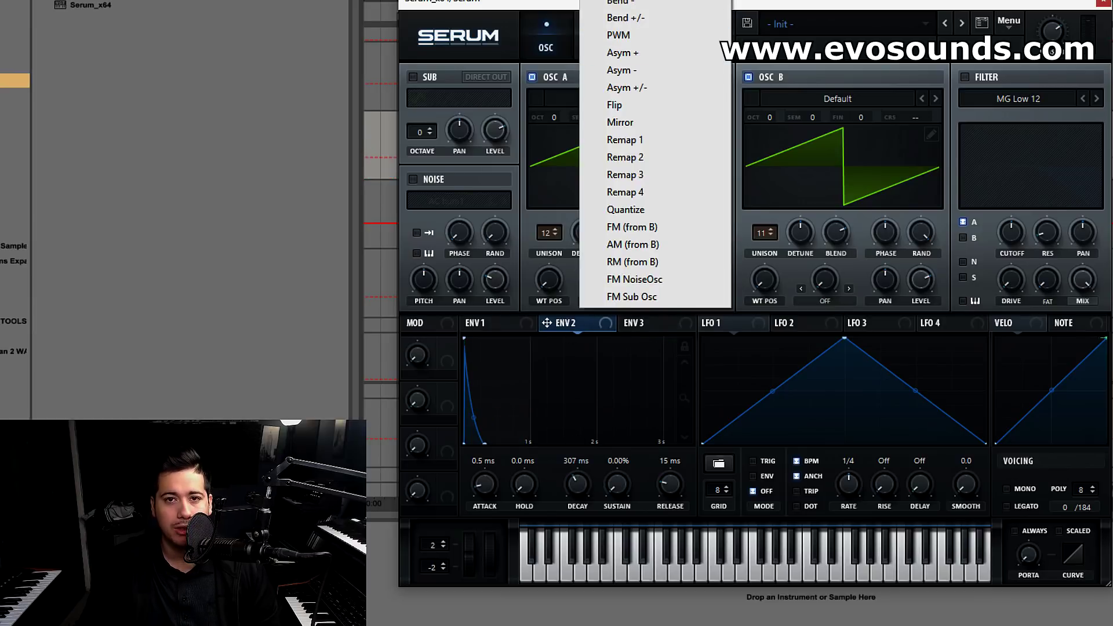
{"action": "left_click", "coordinate": [650, 3]}
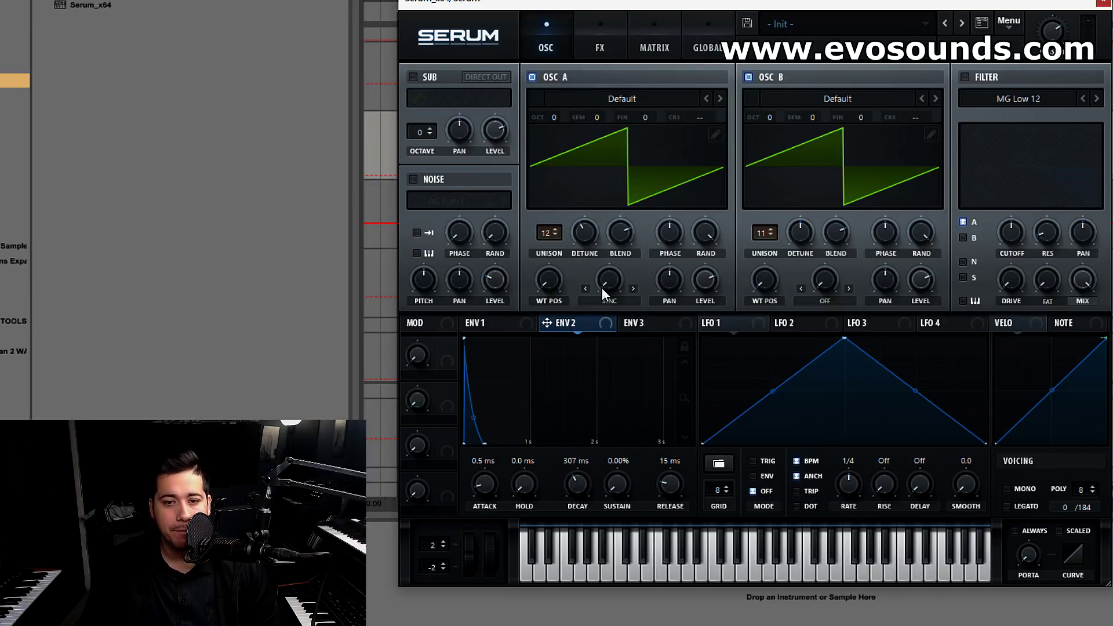
{"action": "left_click_drag", "start_coordinate": [602, 288], "coordinate": [588, 290]}
Step: Set oscillator B's warp mode to Sync and modulate its amount with Envelope 2
{"action": "left_click", "coordinate": [831, 299]}
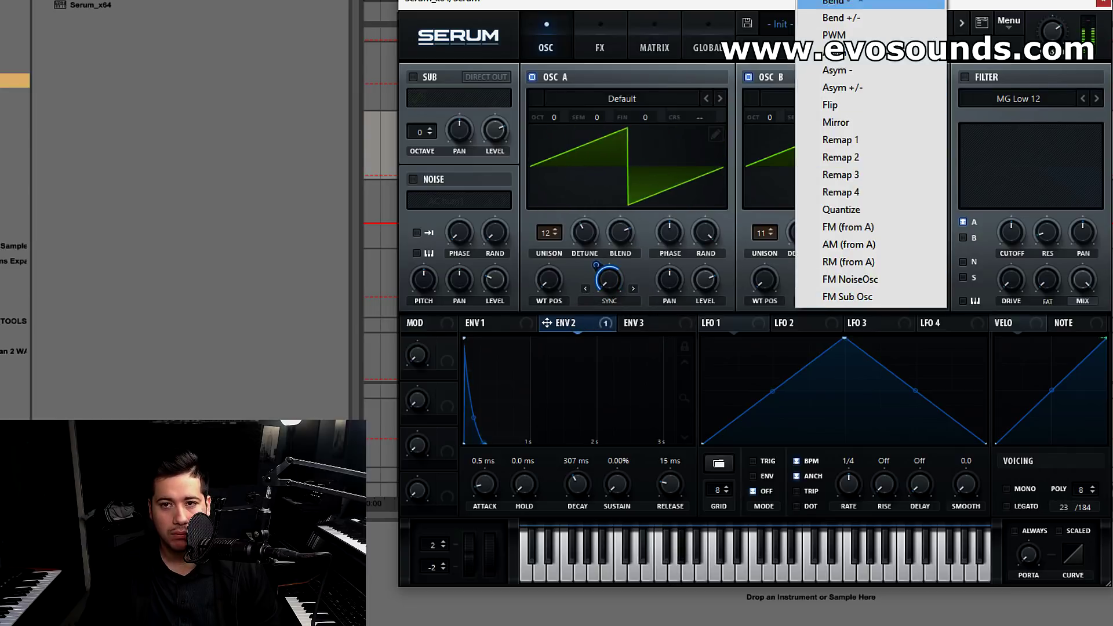
{"action": "left_click", "coordinate": [870, 5]}
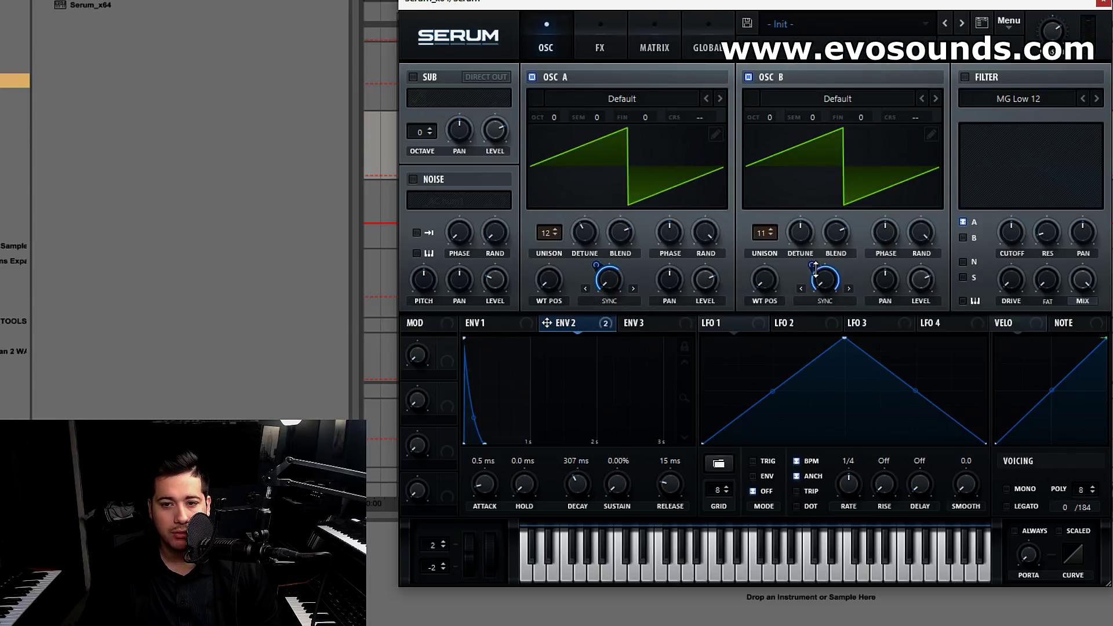
{"action": "left_click_drag", "start_coordinate": [815, 270], "coordinate": [812, 278]}
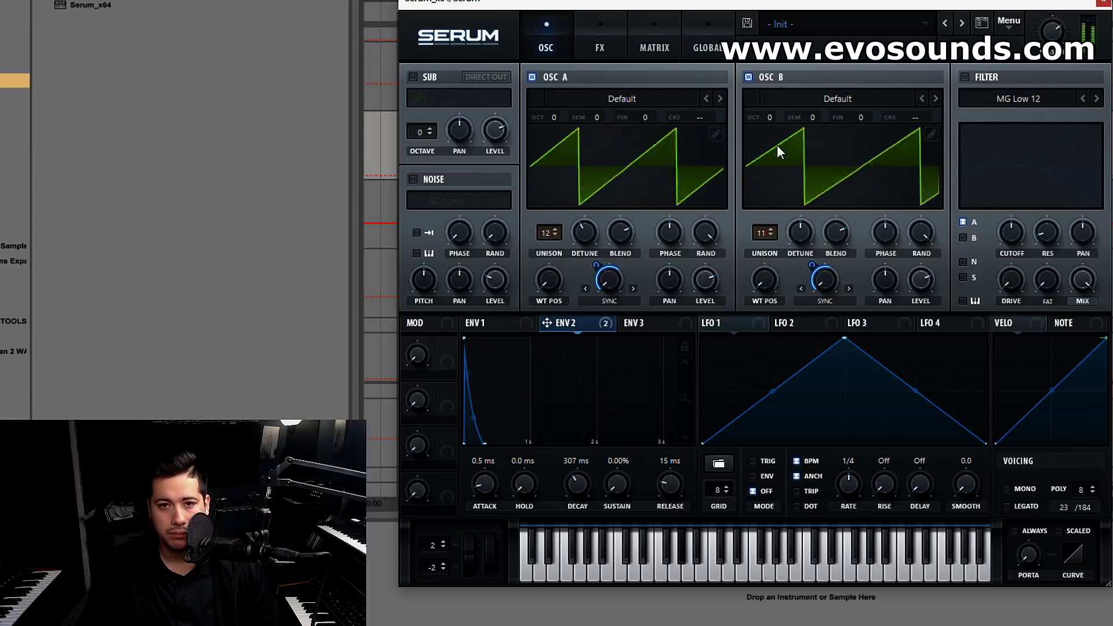
{"action": "left_click_drag", "start_coordinate": [571, 325], "coordinate": [584, 296]}
Step: Modulate the fine pitch of oscillators A and B by a small amount with LFO 1 at a 1/64 rate
{"action": "left_click_drag", "start_coordinate": [729, 323], "coordinate": [664, 119]}
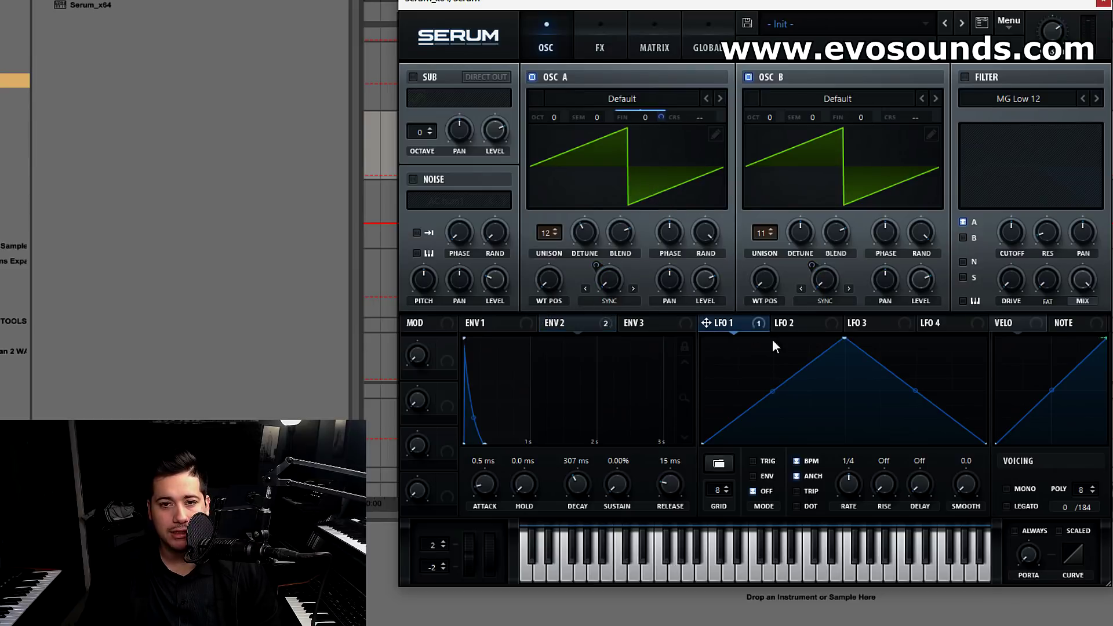
{"action": "left_click_drag", "start_coordinate": [848, 484], "coordinate": [868, 454]}
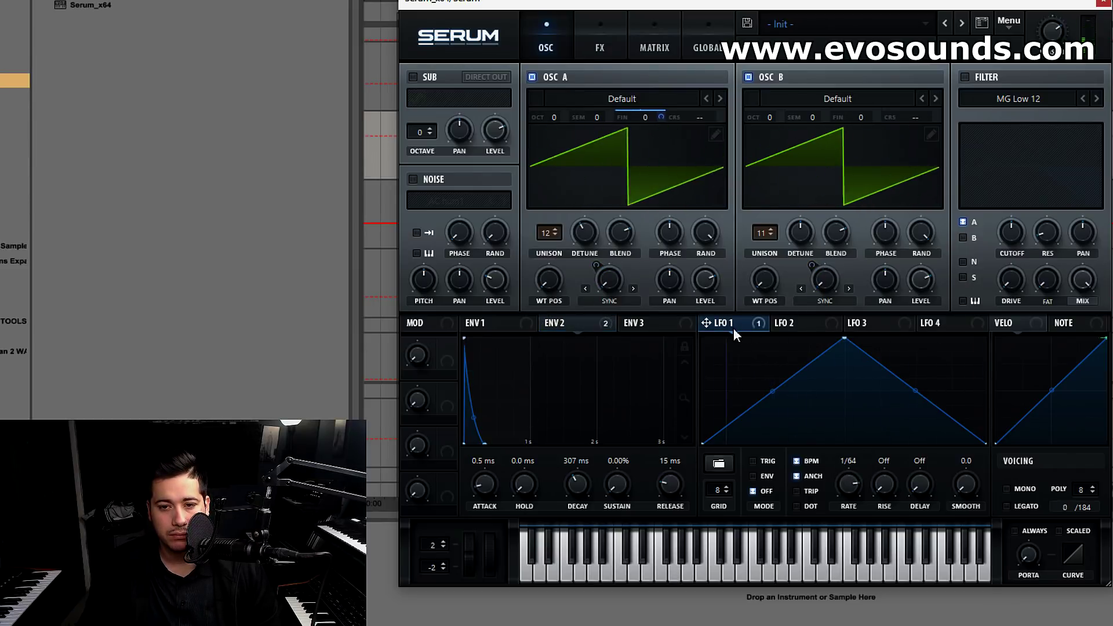
{"action": "left_click_drag", "start_coordinate": [835, 155], "coordinate": [862, 170]}
{"action": "left_click_drag", "start_coordinate": [642, 117], "coordinate": [650, 166]}
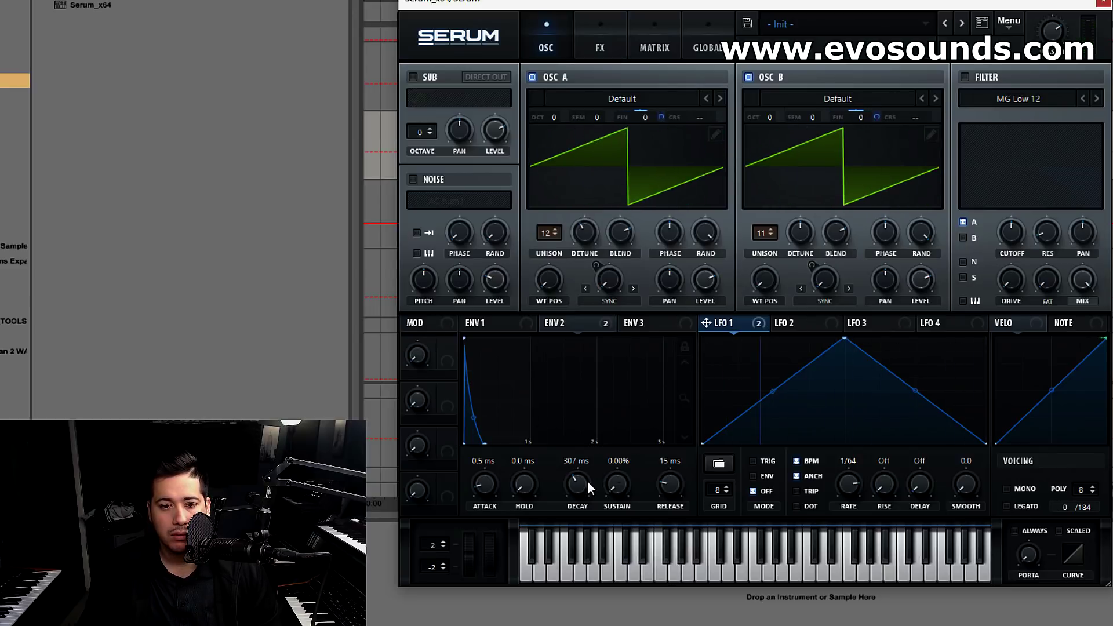
Step: Set Envelope 2's decay to 602 ms, and enable the filter for both oscillators with Envelope 2 on cutoff and 32% resonance
{"action": "left_click_drag", "start_coordinate": [584, 479], "coordinate": [589, 476]}
{"action": "left_click", "coordinate": [964, 76]}
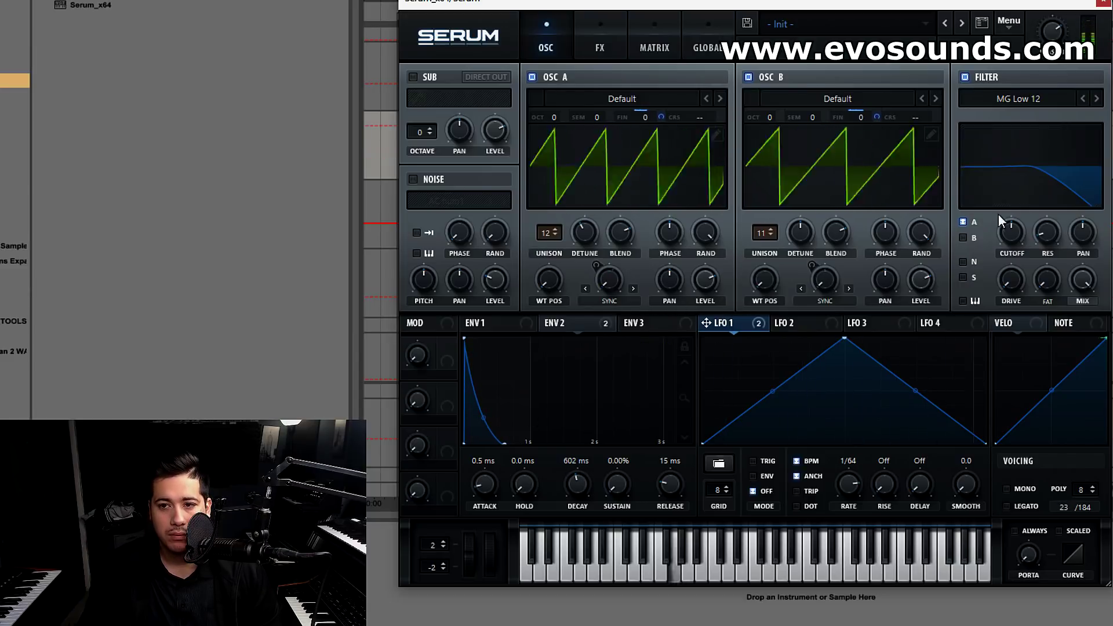
{"action": "left_click", "coordinate": [963, 237]}
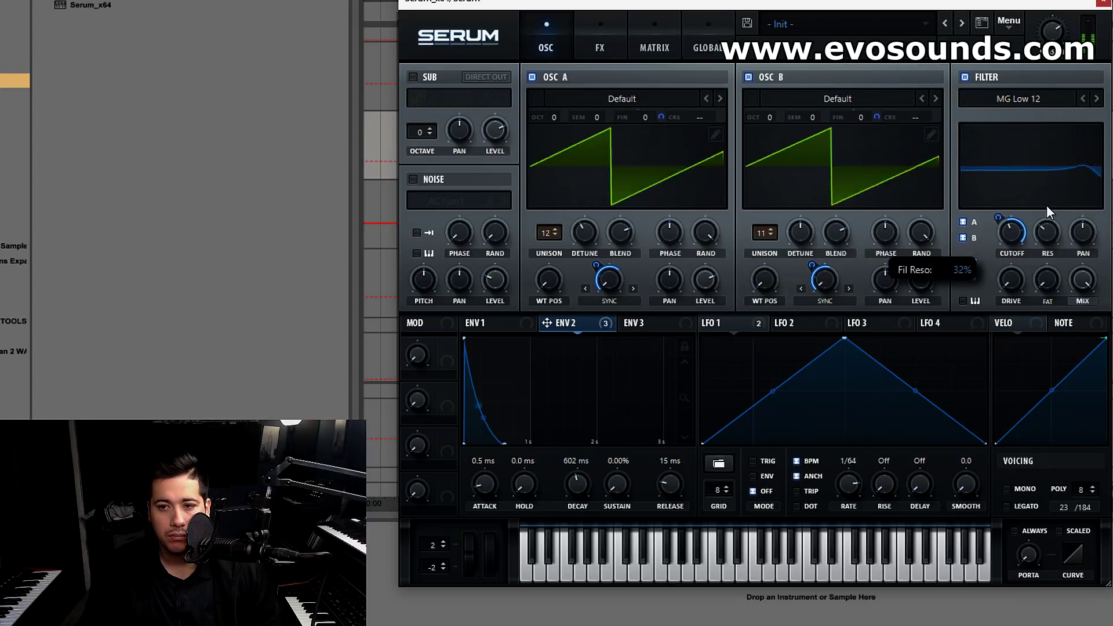
Step: Add the Distortion effect in Diode 1 mode, raise its drive to about 79% and reduce its mix
{"action": "left_click", "coordinate": [597, 35]}
{"action": "left_click", "coordinate": [420, 104]}
{"action": "left_click", "coordinate": [661, 93]}
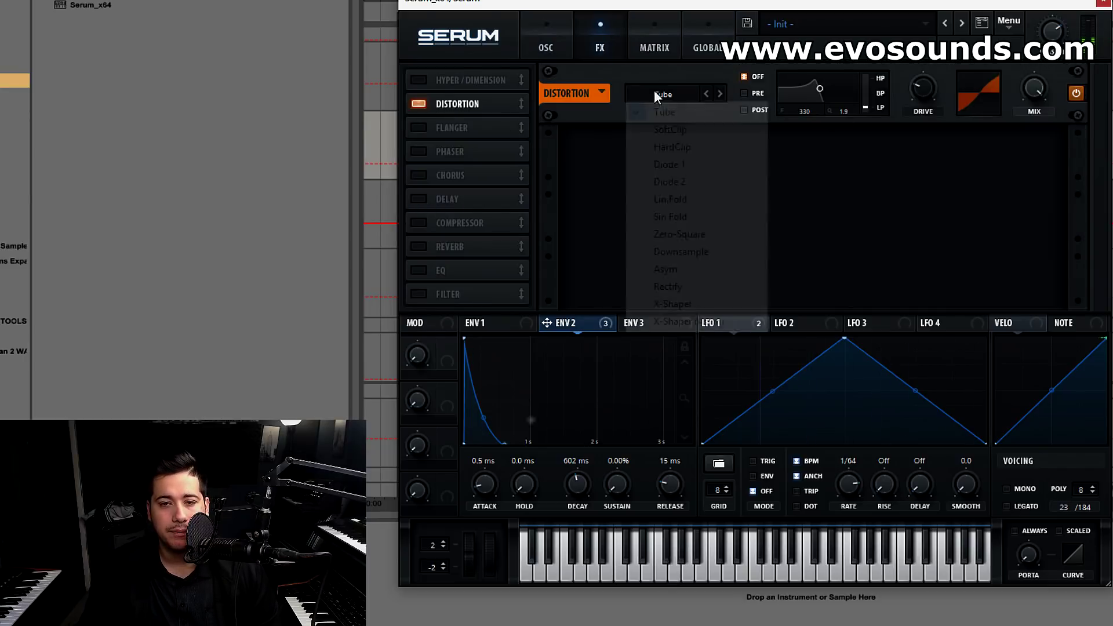
{"action": "left_click", "coordinate": [687, 165]}
{"action": "left_click_drag", "start_coordinate": [1034, 89], "coordinate": [985, 153]}
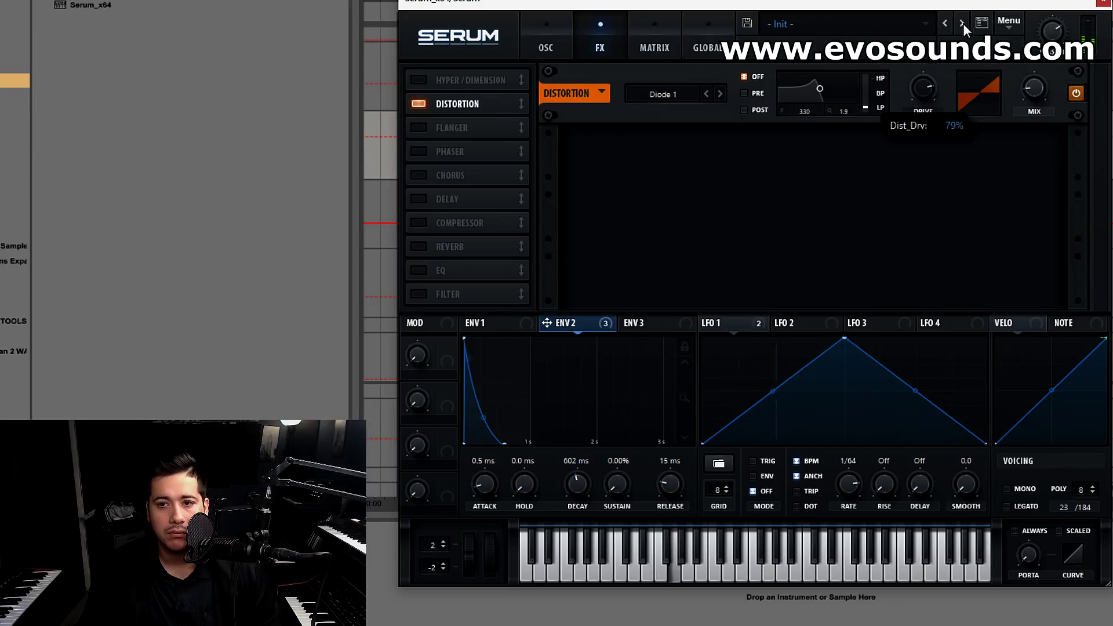
{"action": "left_click_drag", "start_coordinate": [1035, 88], "coordinate": [1038, 61]}
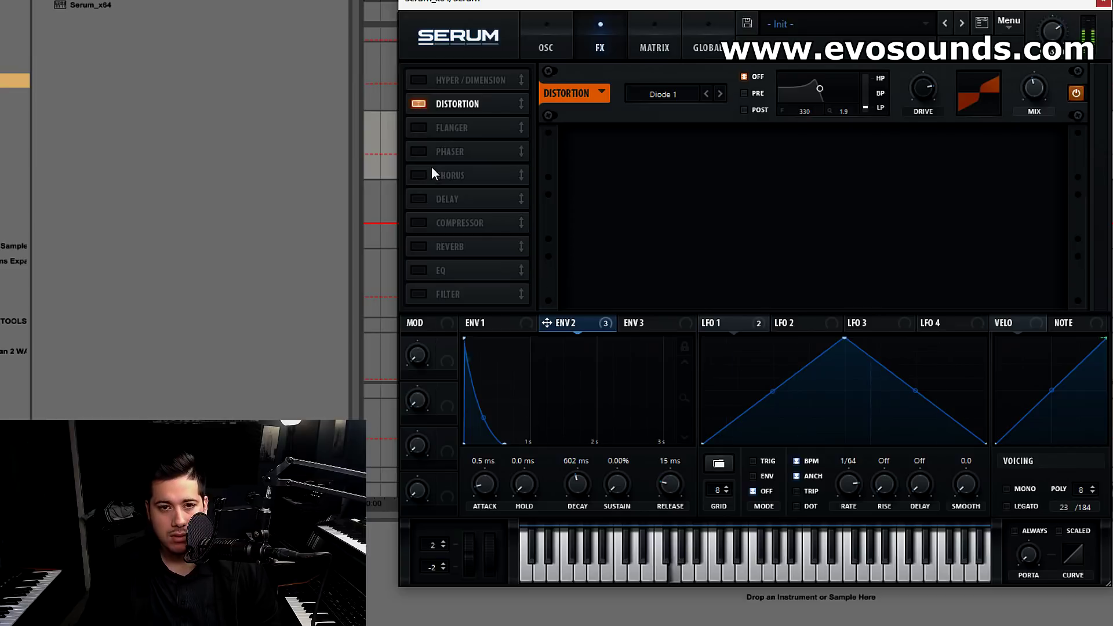
Step: Add a multiband Compressor with its mix at about 80, and a Hall Reverb with reduced size and about 24% mix
{"action": "left_click", "coordinate": [418, 223]}
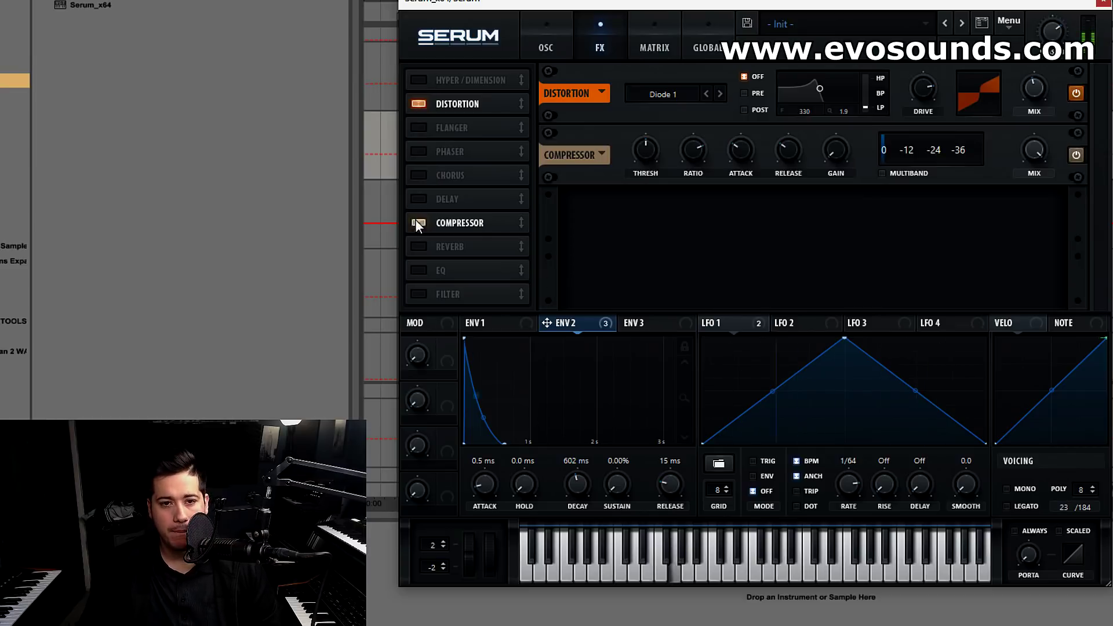
{"action": "left_click", "coordinate": [893, 172]}
{"action": "left_click_drag", "start_coordinate": [1044, 151], "coordinate": [972, 166]}
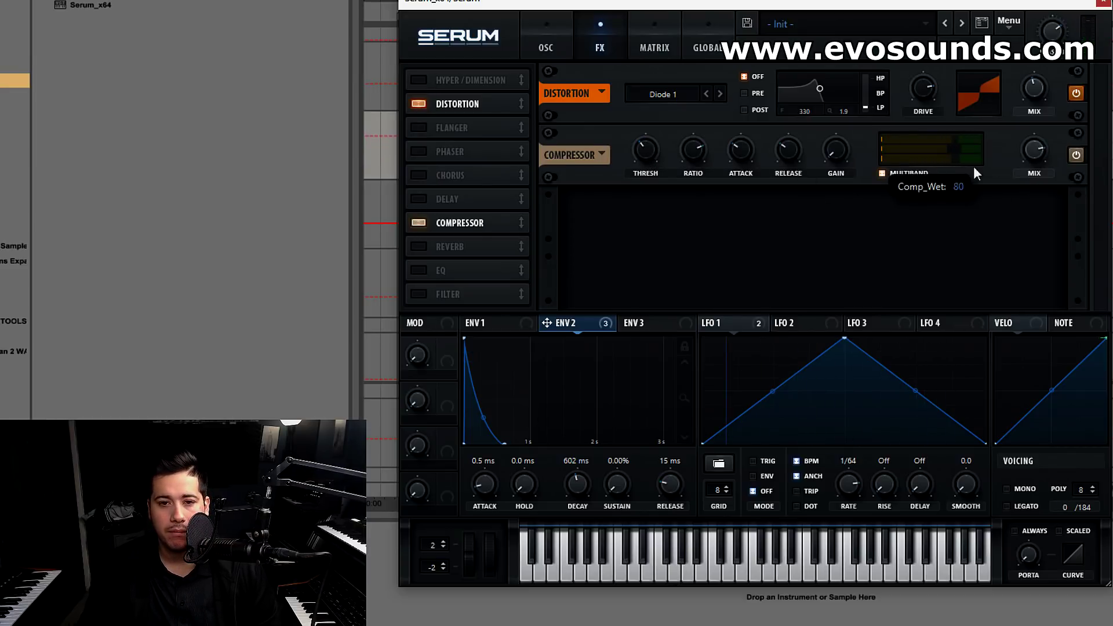
{"action": "left_click", "coordinate": [418, 246]}
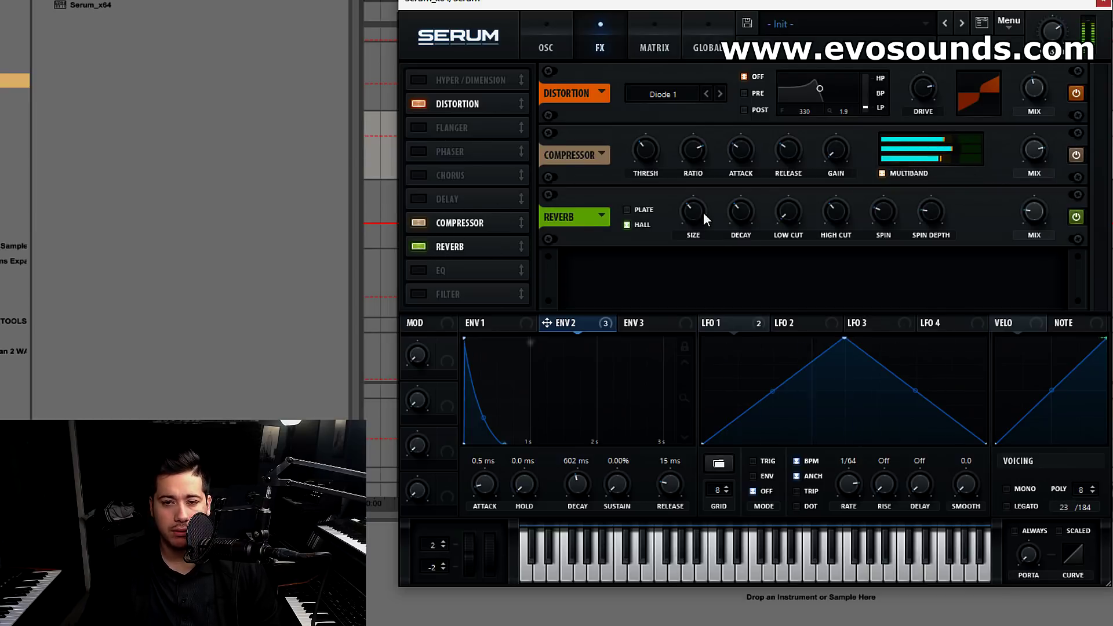
{"action": "mouse_move", "coordinate": [691, 219]}
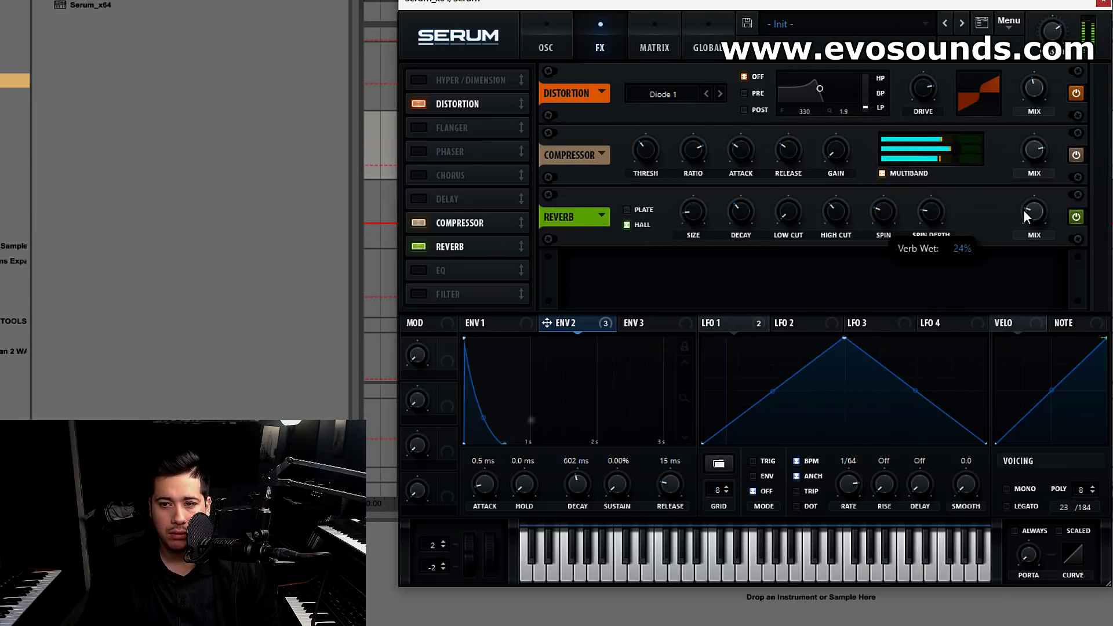
Step: Try the German LP filter type and switch the filter to French LP
{"action": "left_click", "coordinate": [534, 30]}
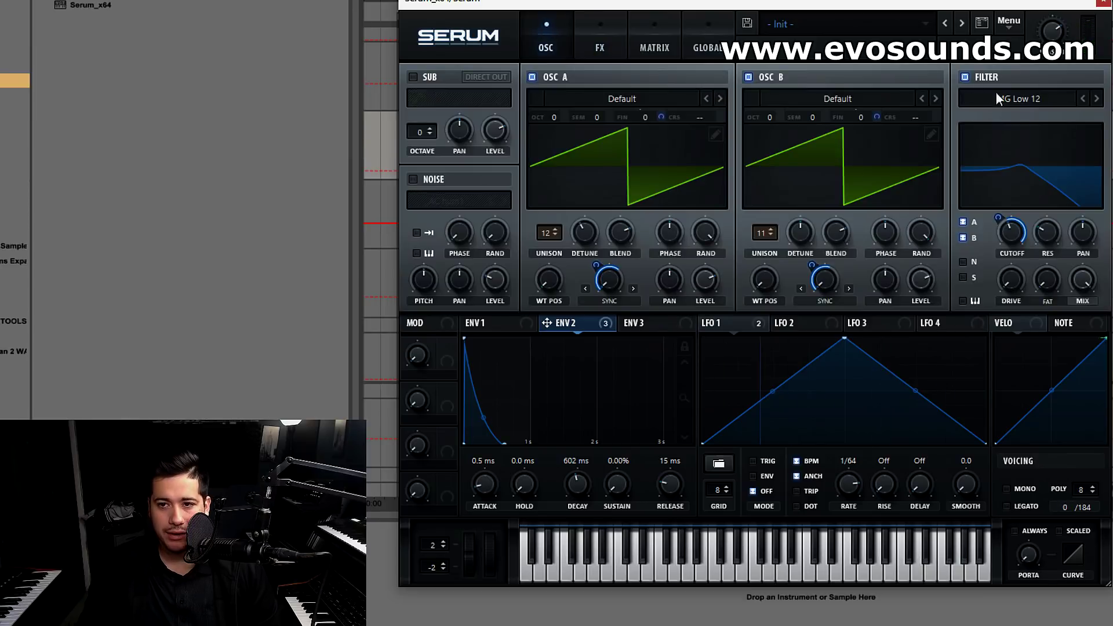
{"action": "left_click", "coordinate": [992, 95]}
{"action": "mouse_move", "coordinate": [999, 174]}
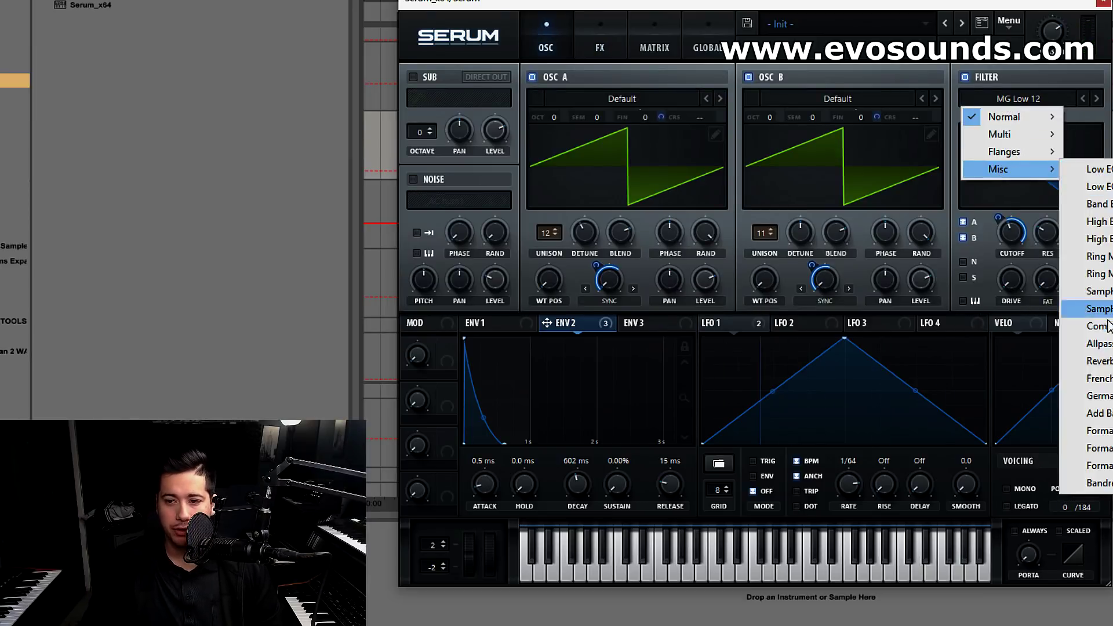
{"action": "left_click", "coordinate": [1093, 395]}
{"action": "left_click", "coordinate": [1050, 99]}
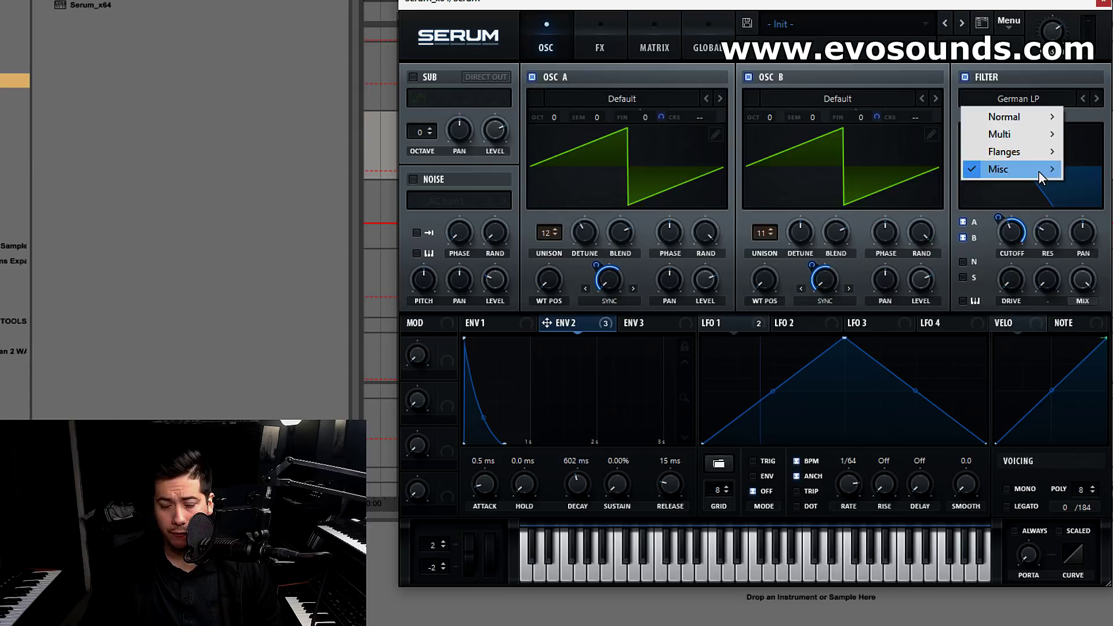
{"action": "mouse_move", "coordinate": [1040, 177]}
{"action": "left_click", "coordinate": [1093, 378]}
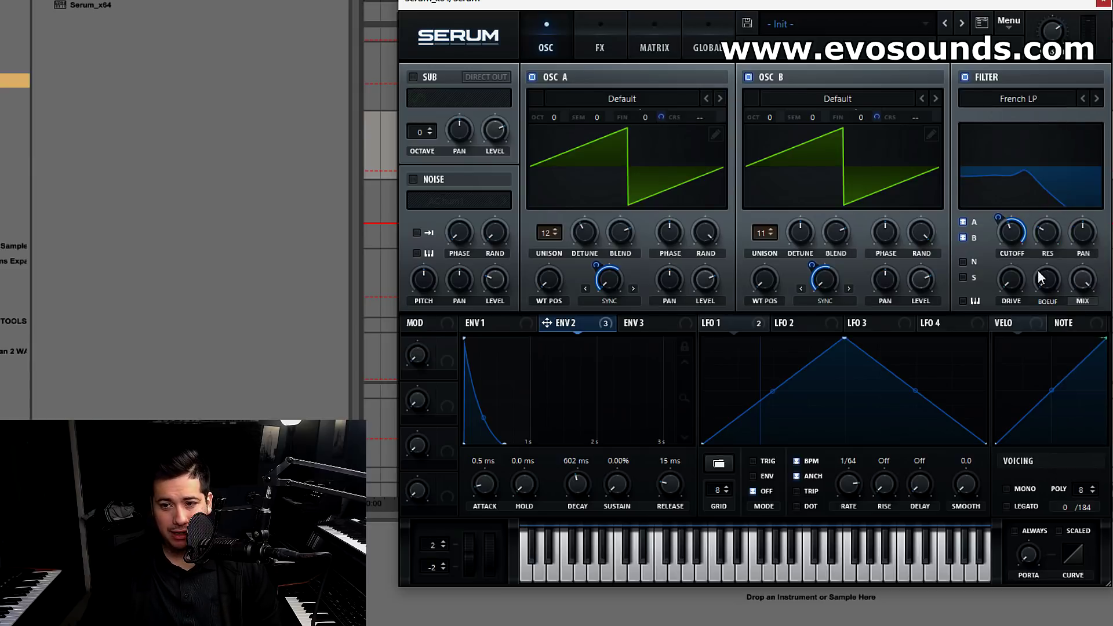
Step: Set the French LP filter's cutoff to about 383 Hz, raise its Boeuf amount and set the resonance to about 70%
{"action": "left_click_drag", "start_coordinate": [1018, 239], "coordinate": [1025, 235]}
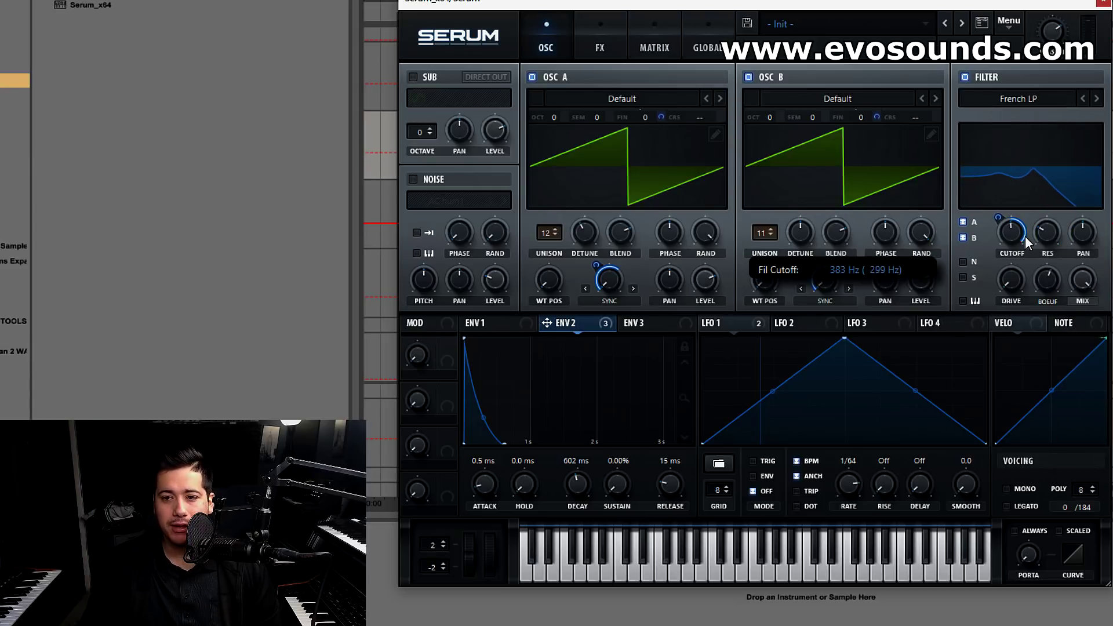
{"action": "left_click_drag", "start_coordinate": [1046, 279], "coordinate": [1048, 275]}
{"action": "left_click_drag", "start_coordinate": [1047, 204], "coordinate": [1063, 181]}
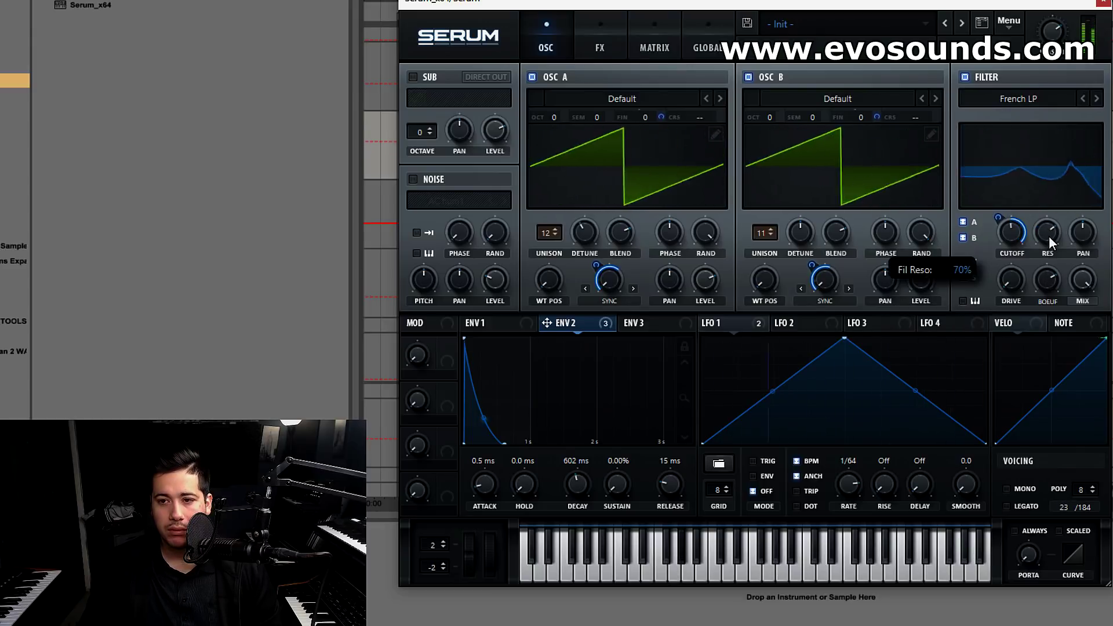
Step: Remove all modulators from the filter cutoff and adjust the unmodulated cutoff by hand
{"action": "right_click", "coordinate": [1012, 229]}
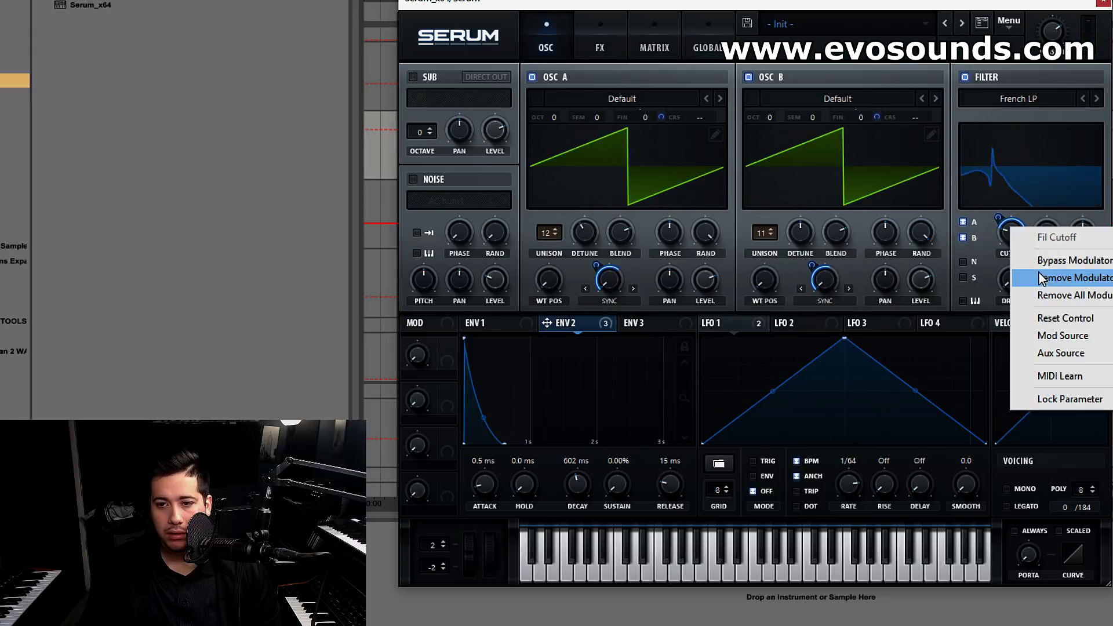
{"action": "left_click", "coordinate": [1057, 297]}
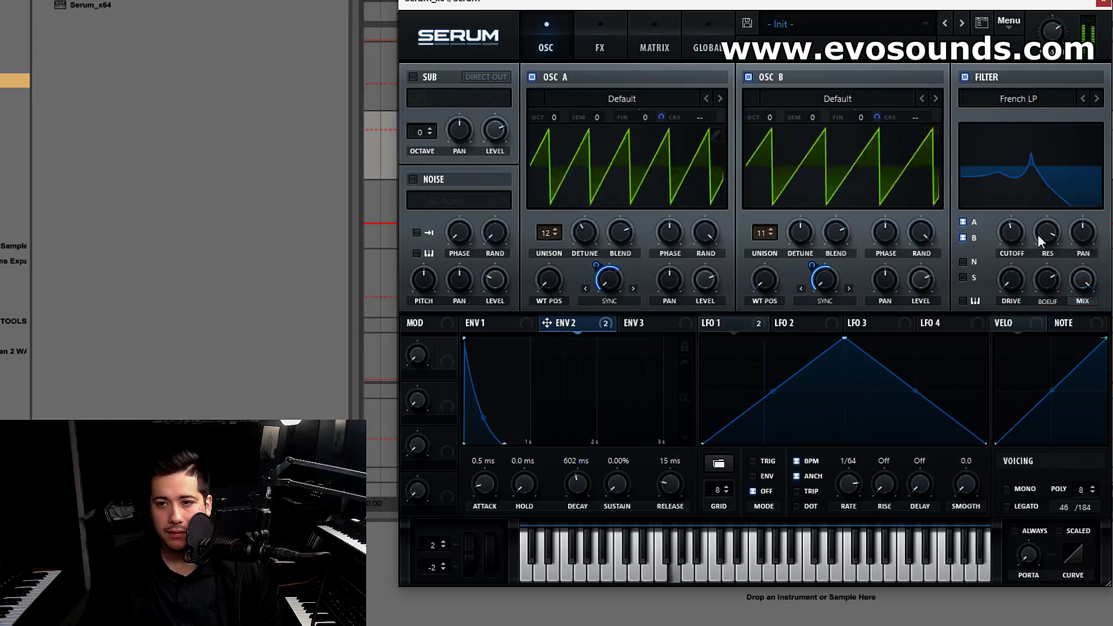
{"action": "mouse_move", "coordinate": [1022, 229]}
{"action": "scroll", "coordinate": [1023, 229], "scroll_direction": "up", "scroll_amount": 3}
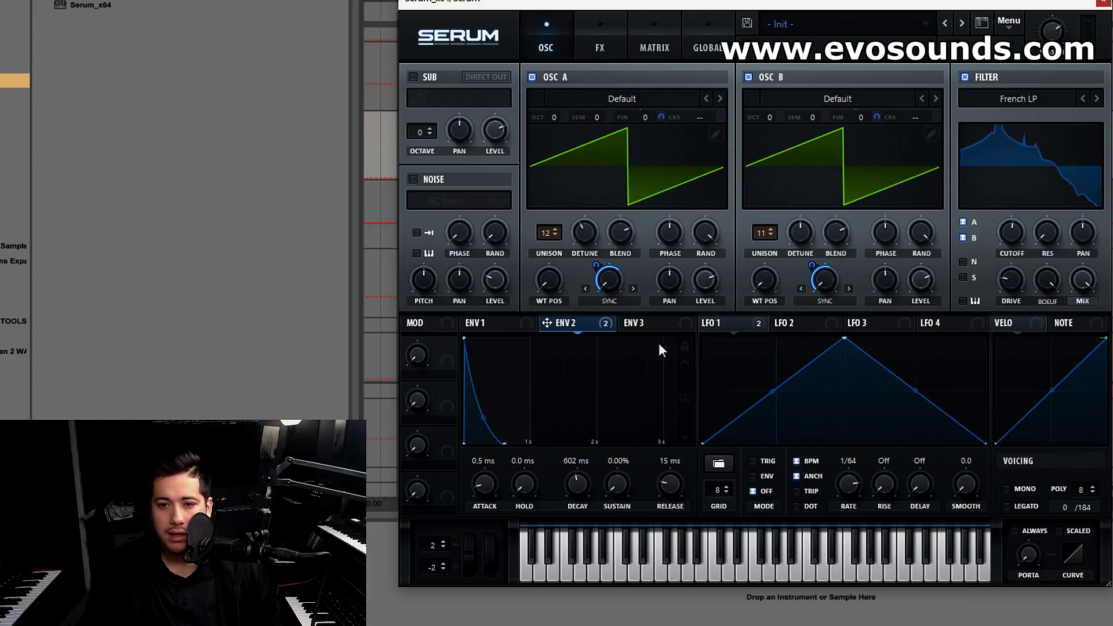
Step: Assign Envelope 2 to the filter cutoff again and adjust its modulation amount on the sync warp of both oscillators
{"action": "left_click_drag", "start_coordinate": [1017, 235], "coordinate": [1013, 233]}
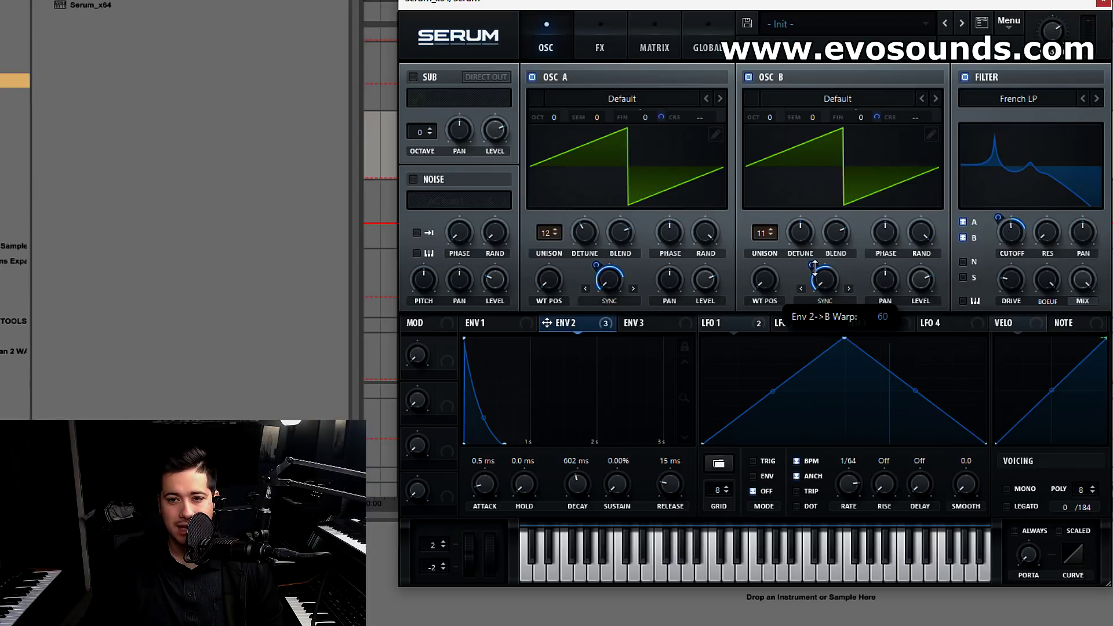
{"action": "left_click_drag", "start_coordinate": [600, 269], "coordinate": [613, 264]}
{"action": "left_click_drag", "start_coordinate": [814, 272], "coordinate": [820, 268]}
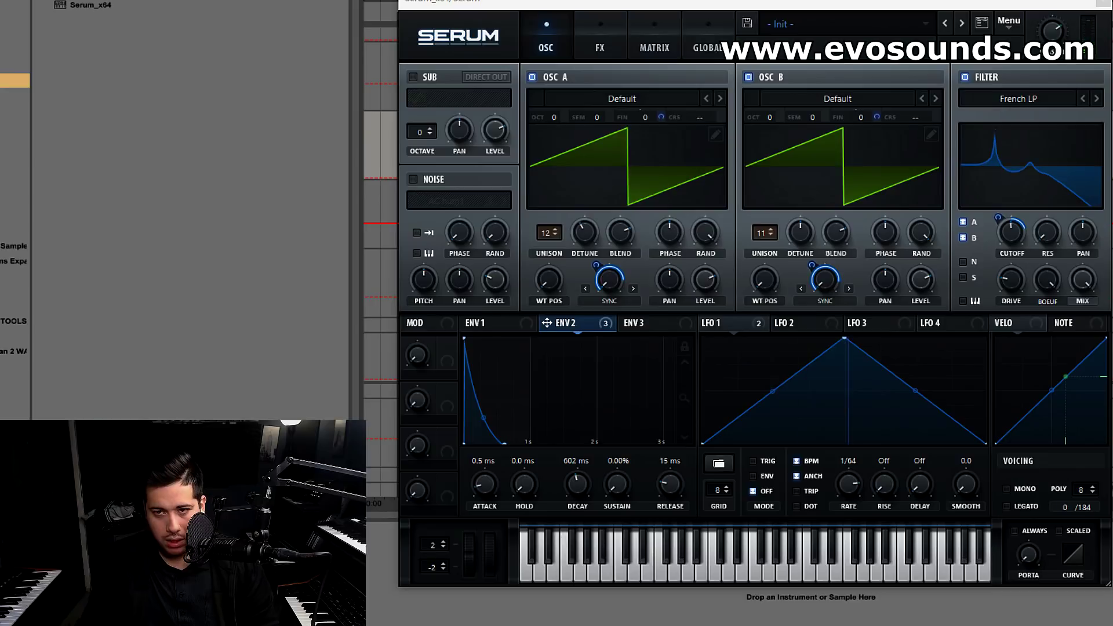
Step: Reset the synth to the Init preset and load the Spectral wavetable Monster 4 [SL] into oscillator A
{"action": "left_click", "coordinate": [1009, 22]}
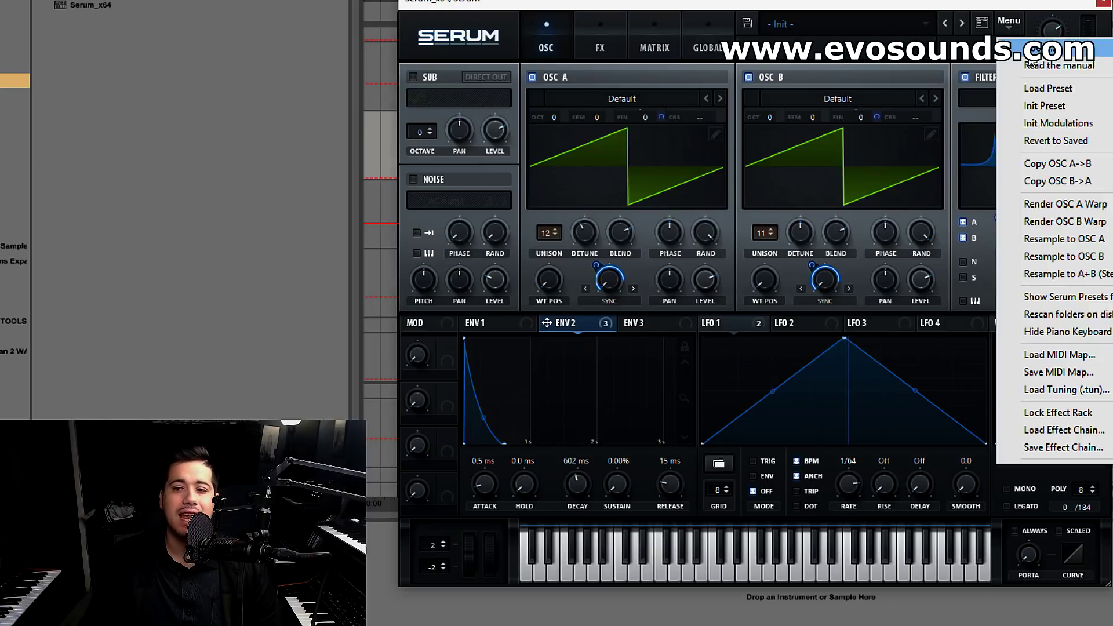
{"action": "left_click", "coordinate": [1068, 106]}
{"action": "left_click", "coordinate": [606, 99]}
{"action": "mouse_move", "coordinate": [669, 171]}
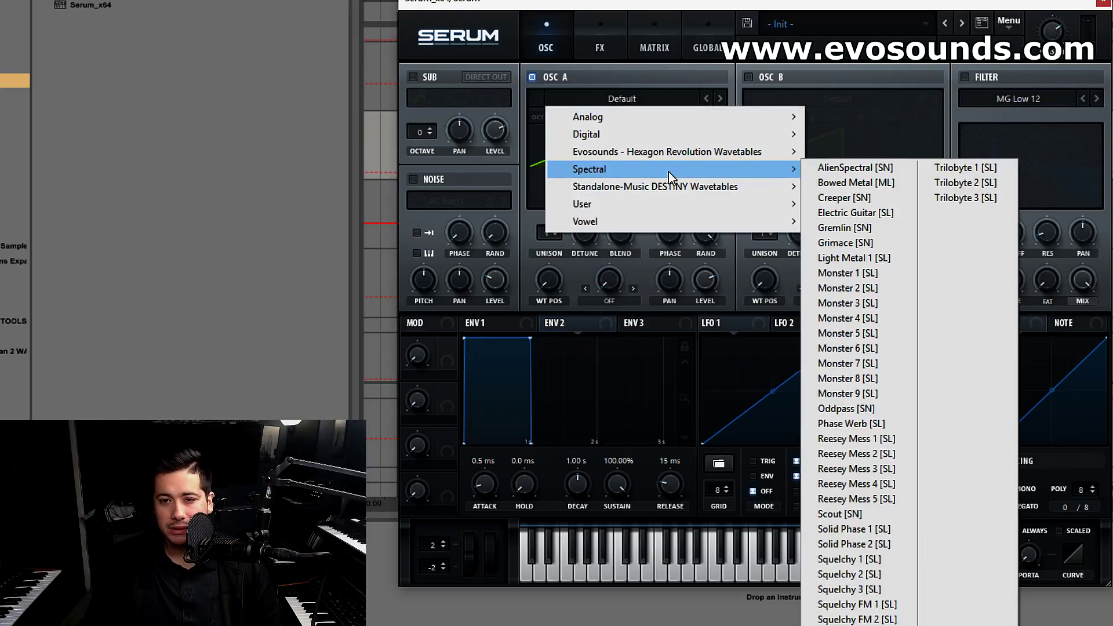
{"action": "left_click", "coordinate": [864, 318]}
Step: Set oscillator A's warp mode to FM (from B) and enable oscillator B
{"action": "left_click", "coordinate": [607, 301]}
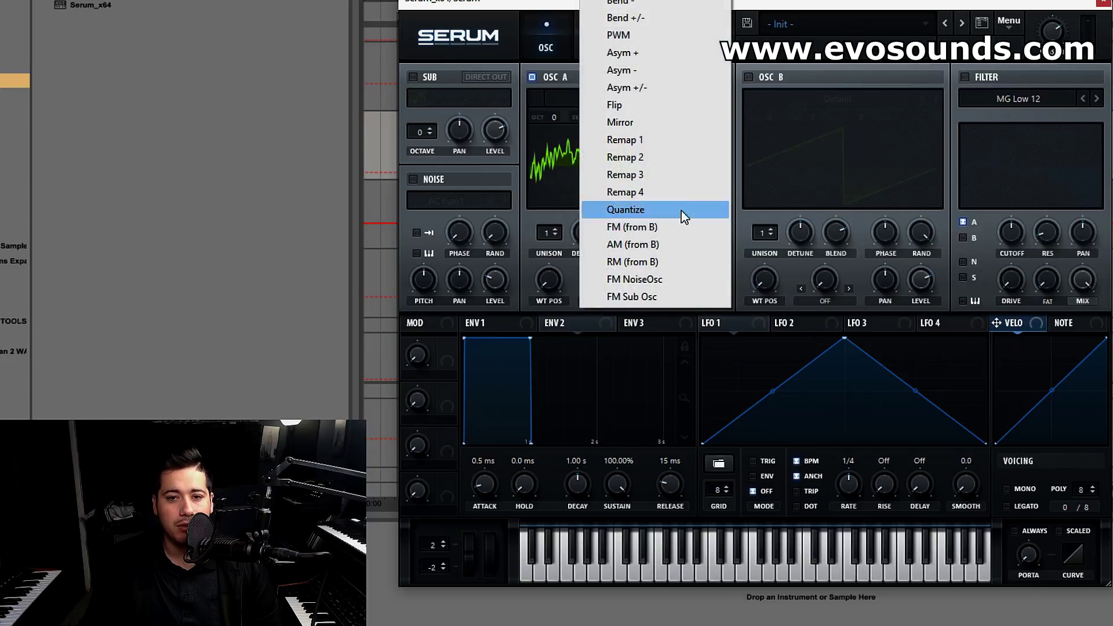
{"action": "left_click", "coordinate": [668, 229]}
{"action": "left_click", "coordinate": [748, 77]}
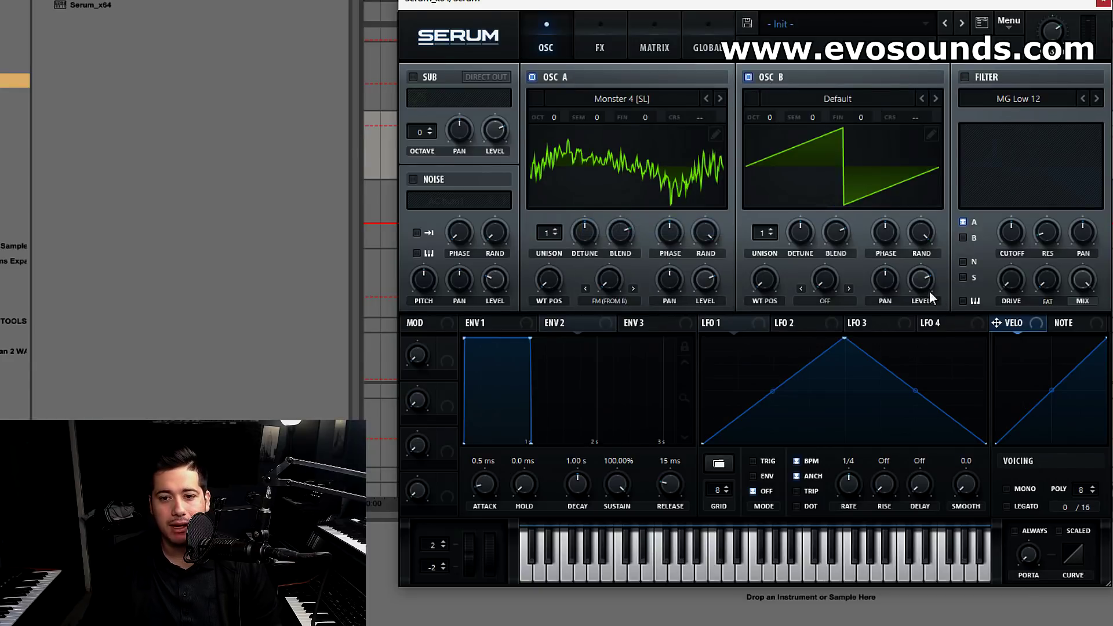
Step: Set Envelope 2's sustain to 0% and decay to 663 ms, with the envelope modulating oscillator A's FM warp
{"action": "left_click_drag", "start_coordinate": [530, 338], "coordinate": [530, 443]}
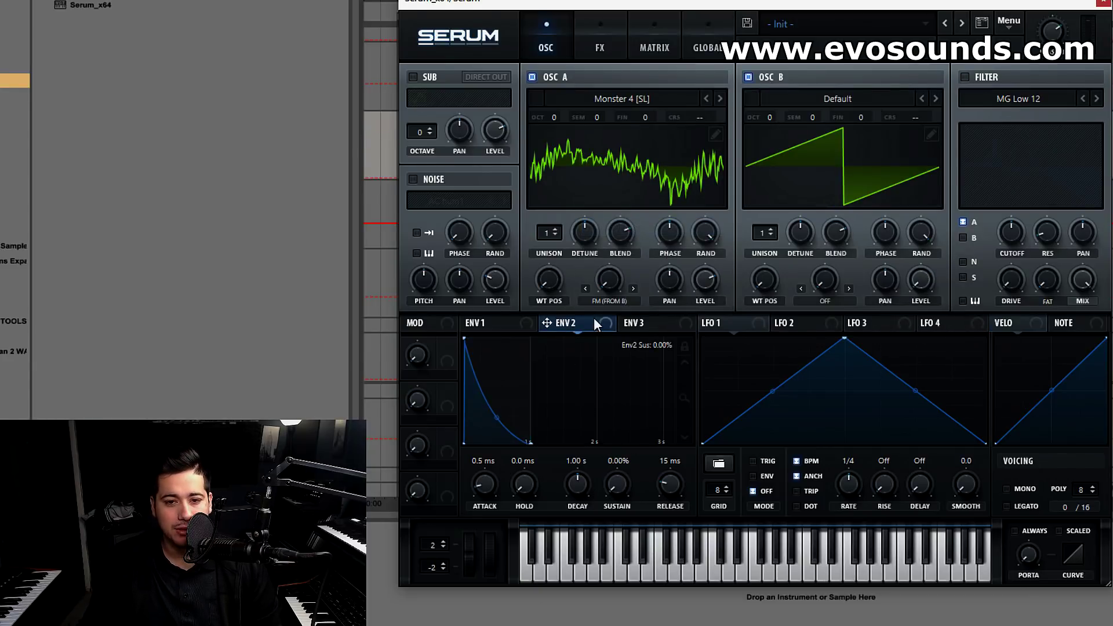
{"action": "mouse_move", "coordinate": [607, 287]}
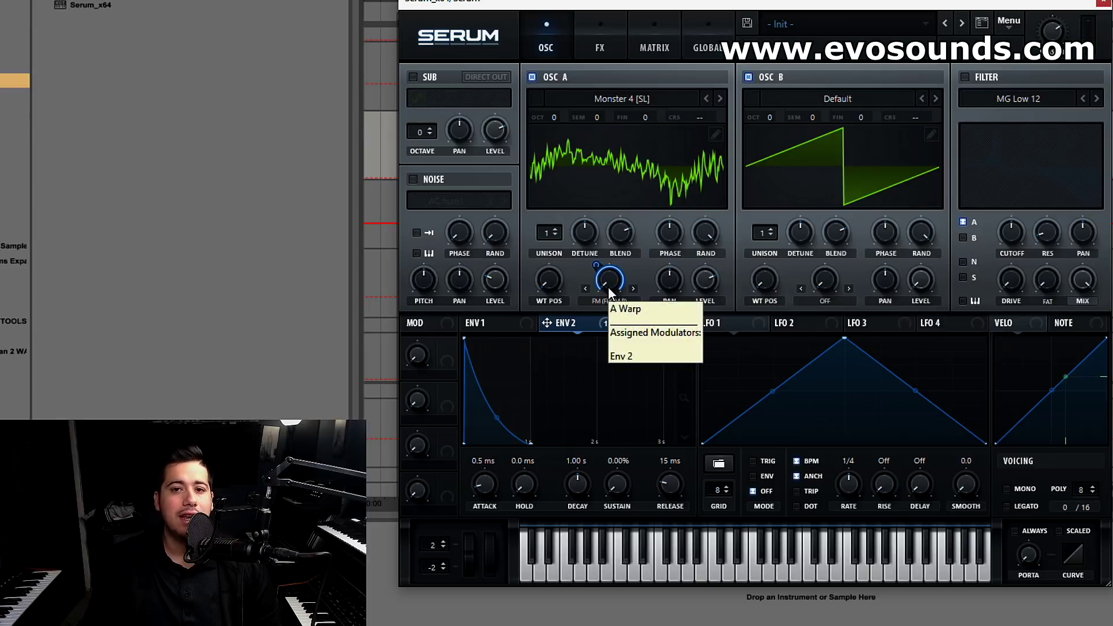
{"action": "mouse_move", "coordinate": [572, 469]}
{"action": "left_mouse_down"}
{"action": "mouse_move", "coordinate": [568, 488]}
{"action": "mouse_move", "coordinate": [577, 478]}
{"action": "left_mouse_up"}
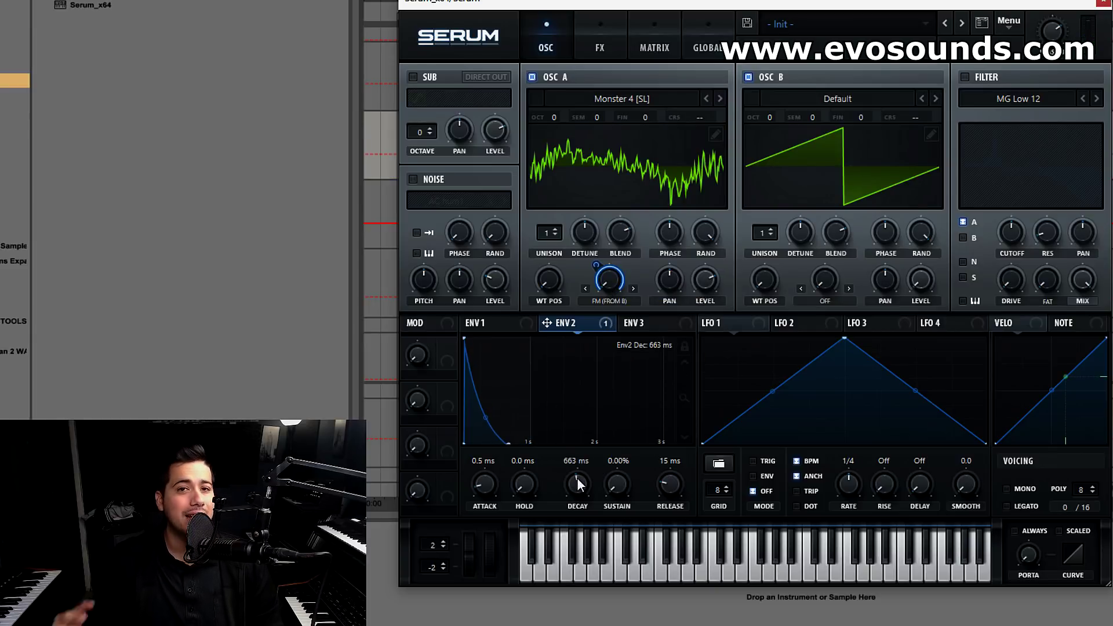